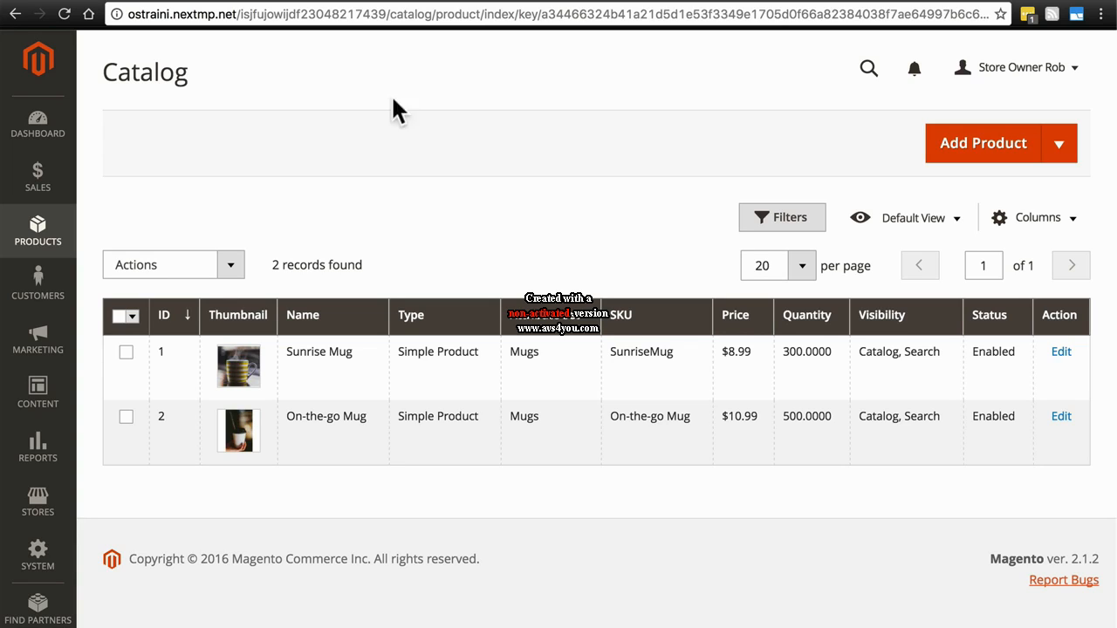
Step: Start a new simple product in the catalog and assign it the Mugs attribute set
click(1059, 145)
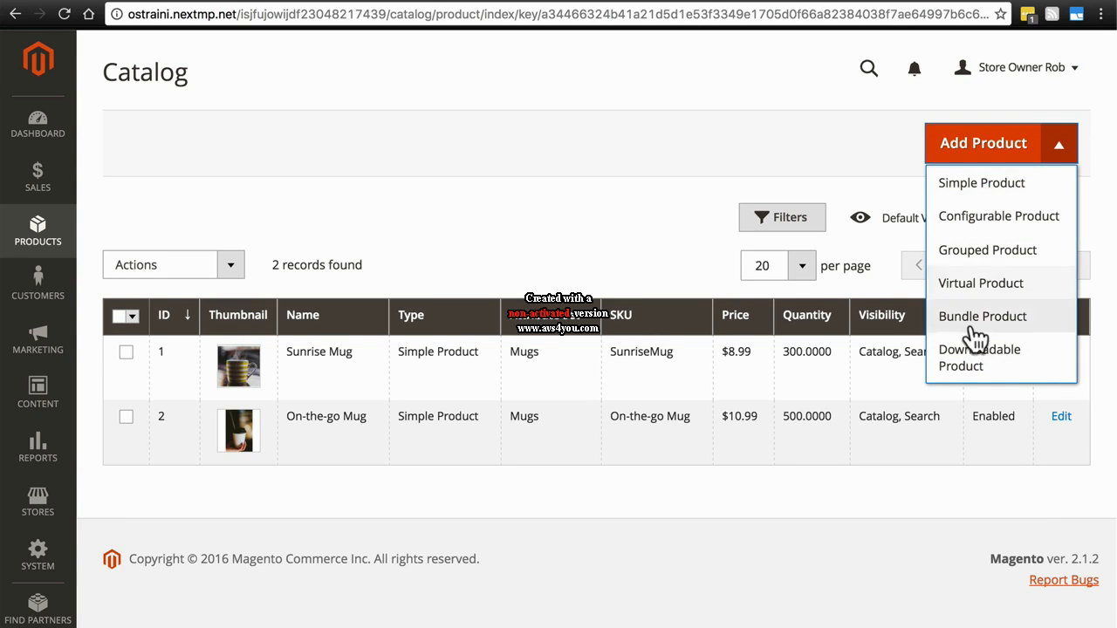
click(993, 198)
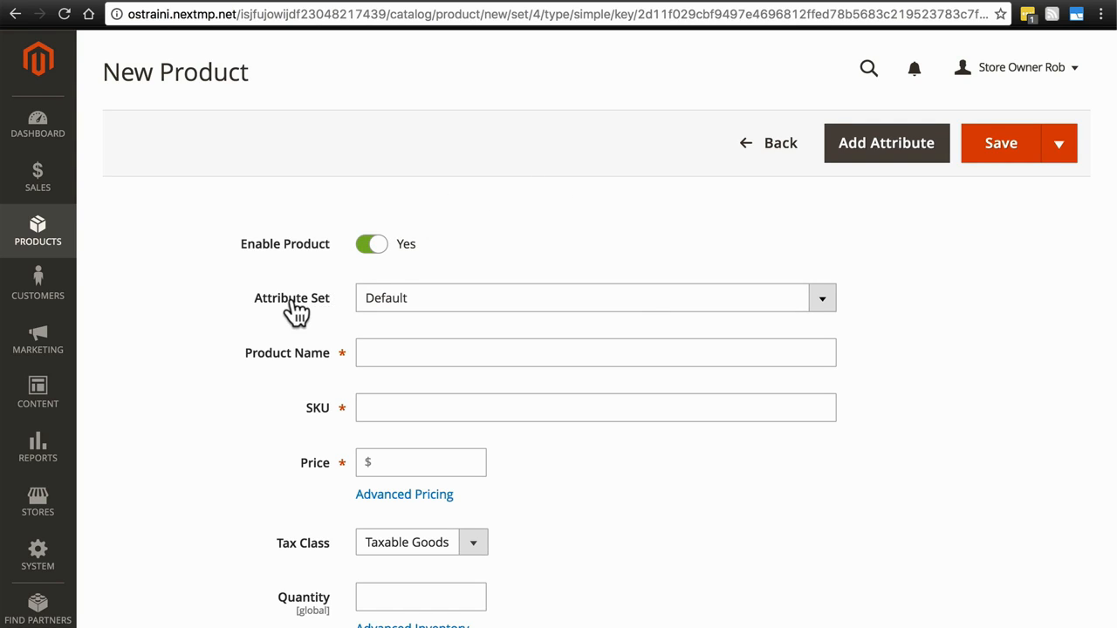
click(402, 301)
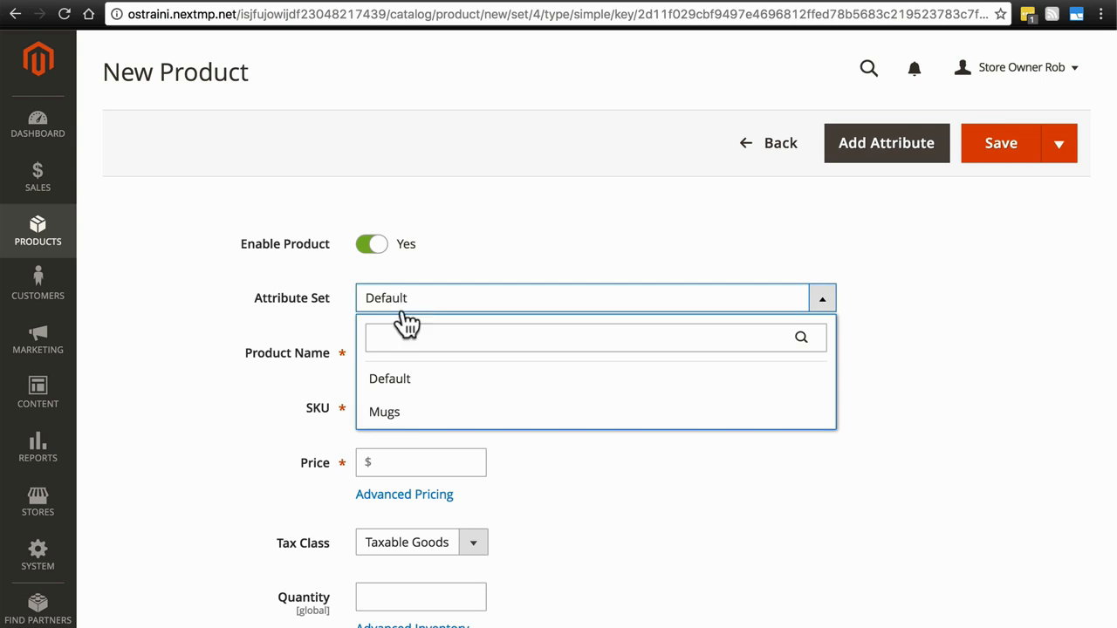
click(397, 421)
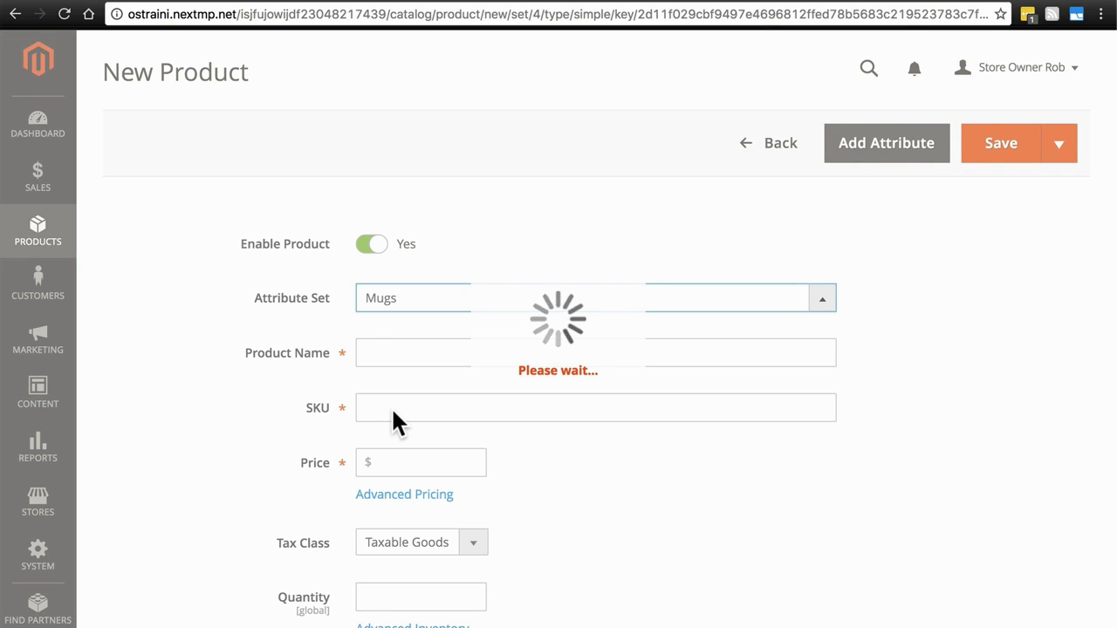
Step: Enter Camper's Thermos as the product name, keeping the matching automatically filled SKU
click(403, 349)
text(C)
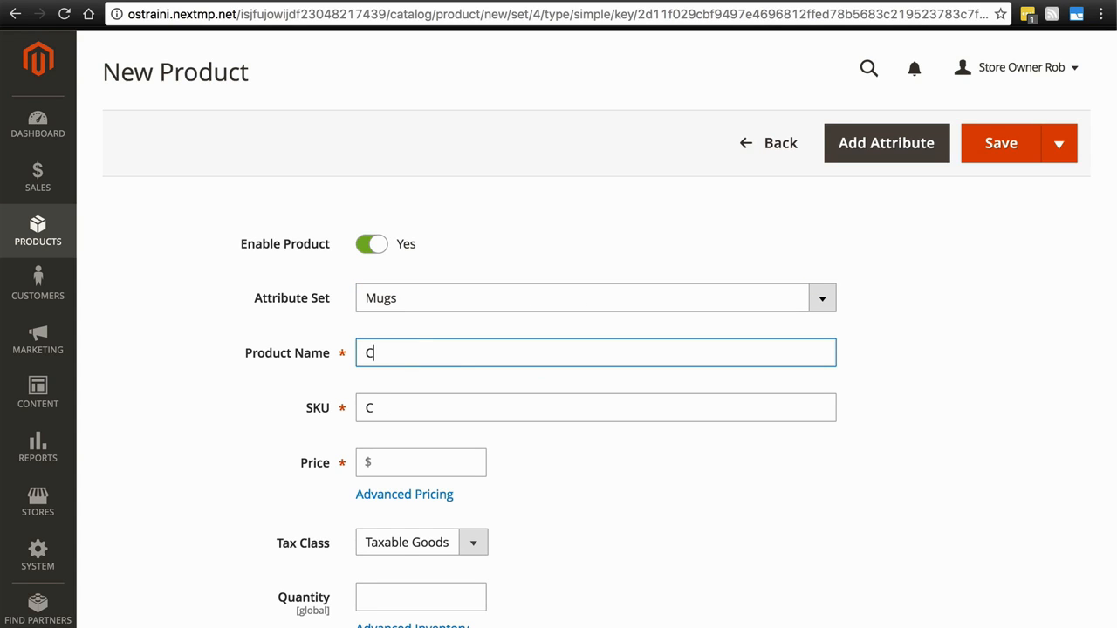
text(ampers T)
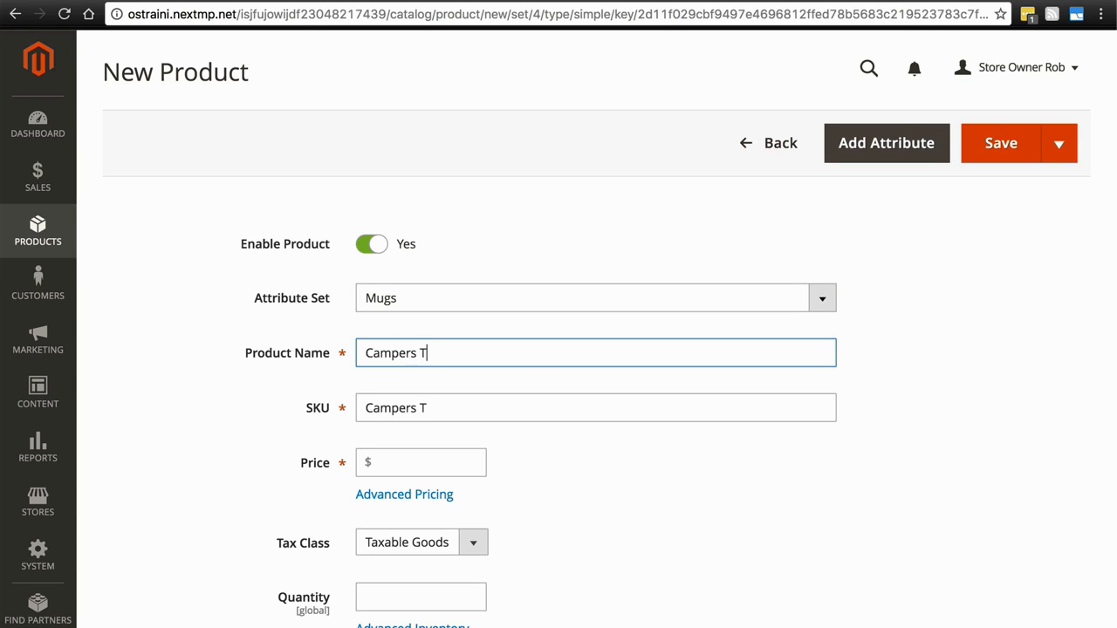
key(BackSpace)
key(BackSpace)
key(BackSpace)
text('s Thermos)
key(Tab)
key(Tab)
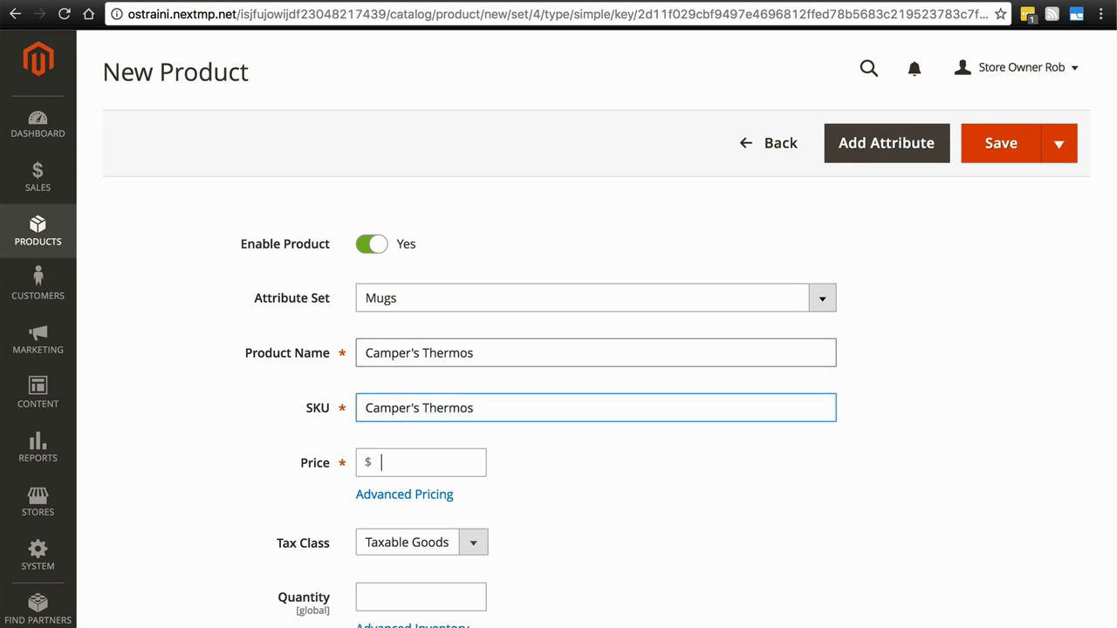
Step: Set the product's price to $14.99
text(14.00)
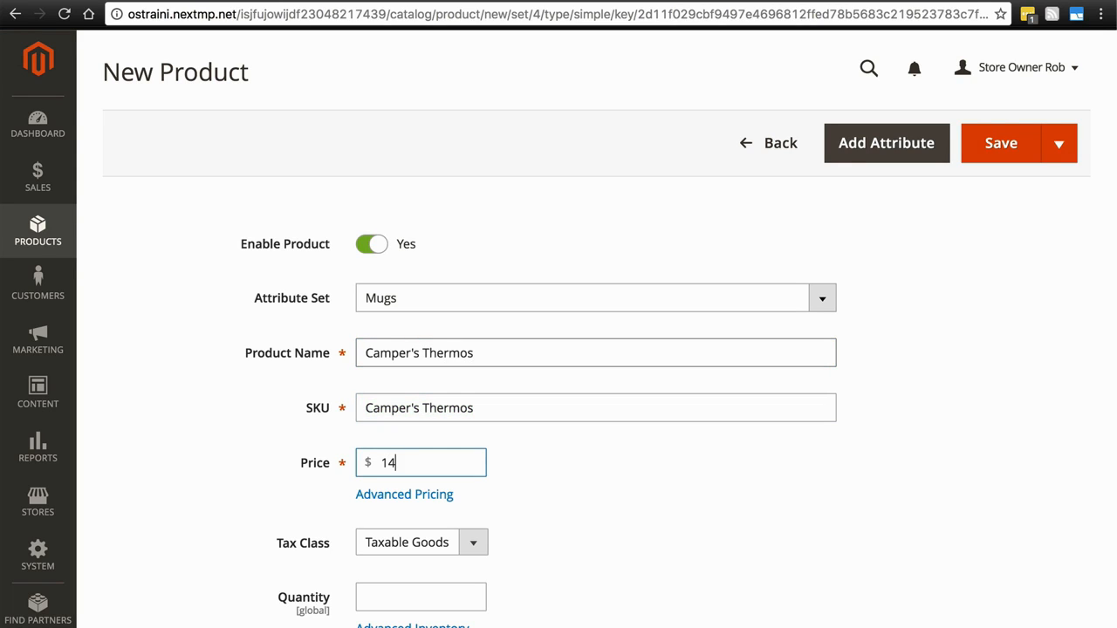
key(BackSpace)
key(BackSpace)
text(99)
Step: Set the product's stock quantity to 400 and its weight to 0.7 lbs
scroll(558, 349, down, 3)
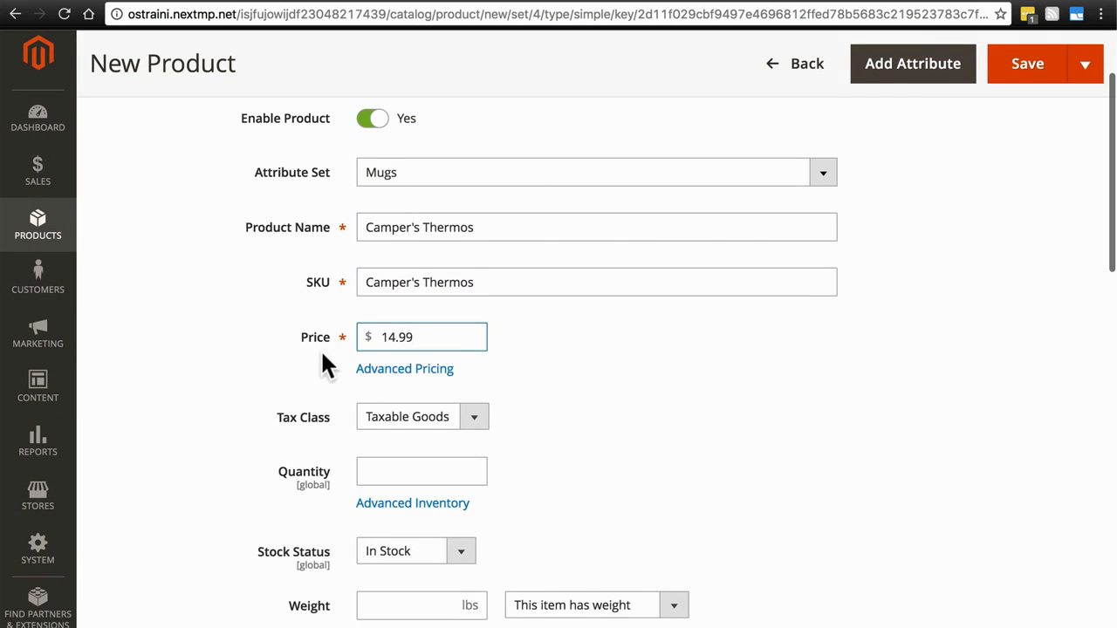
scroll(392, 361, down, 2)
click(370, 381)
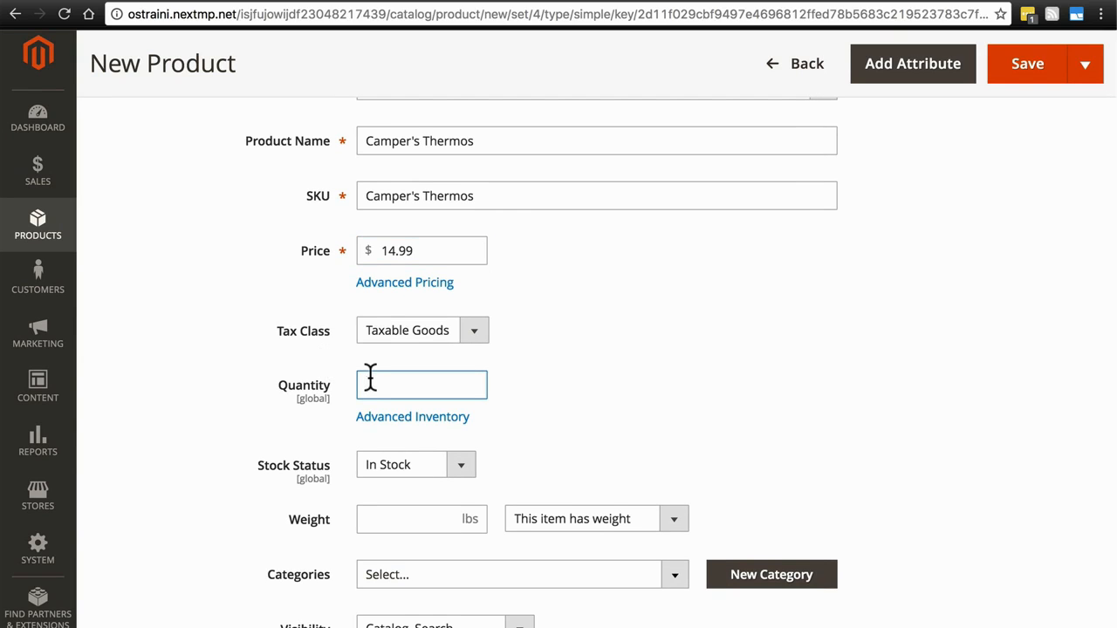
text(400)
scroll(236, 280, down, 5)
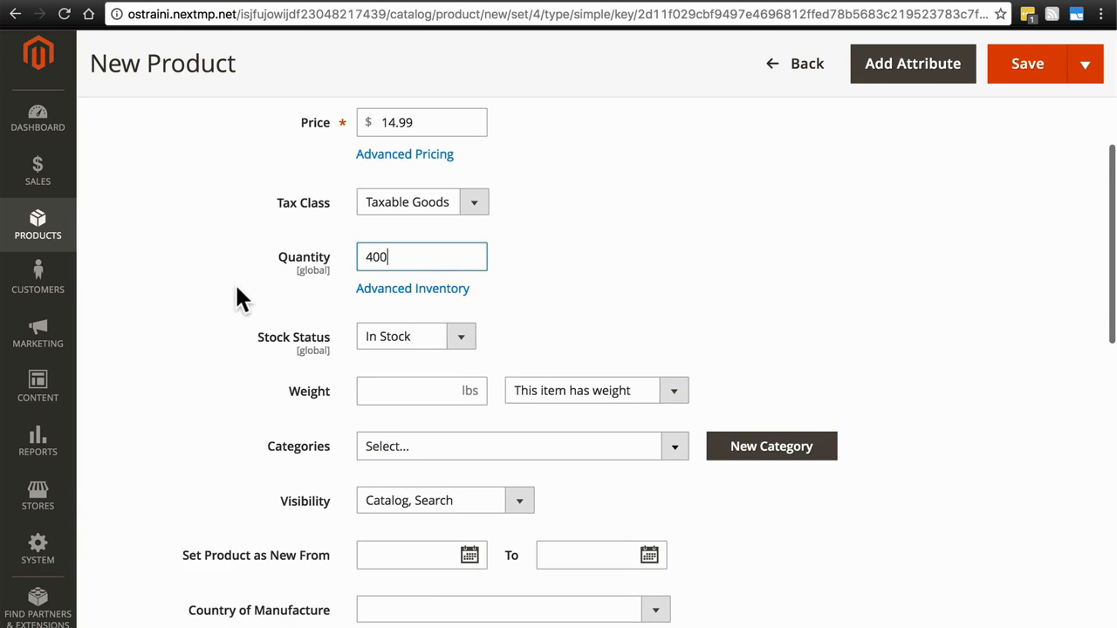
click(391, 299)
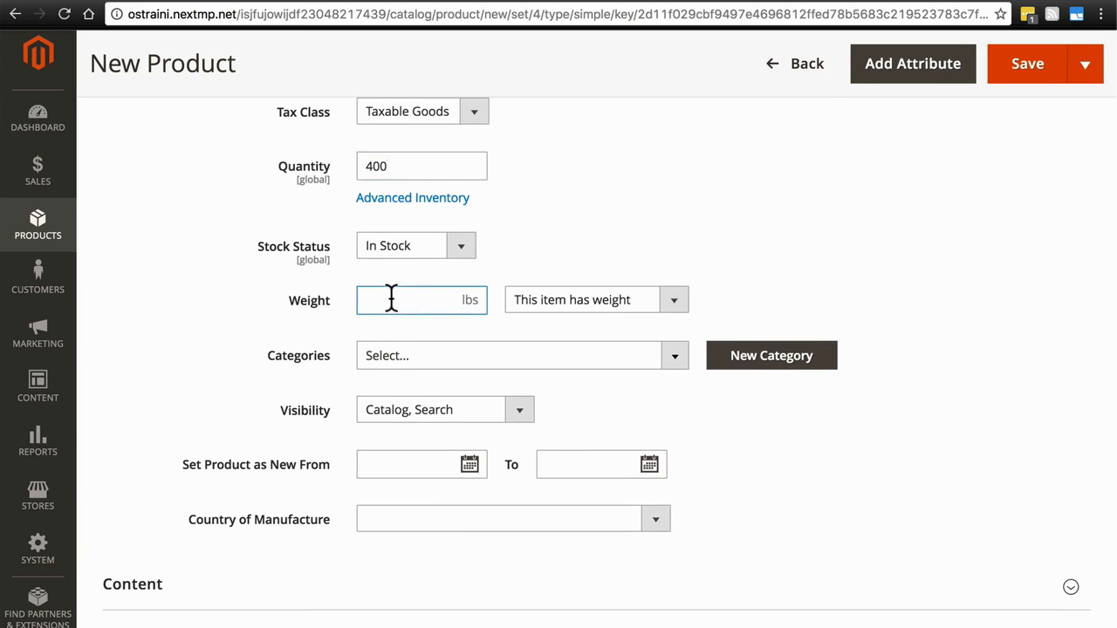
text(0.7)
Step: Copy the opening Lorem ipsum sentences, through "arcu", from the Blind Text Generator page into the product's Description
scroll(241, 305, down, 3)
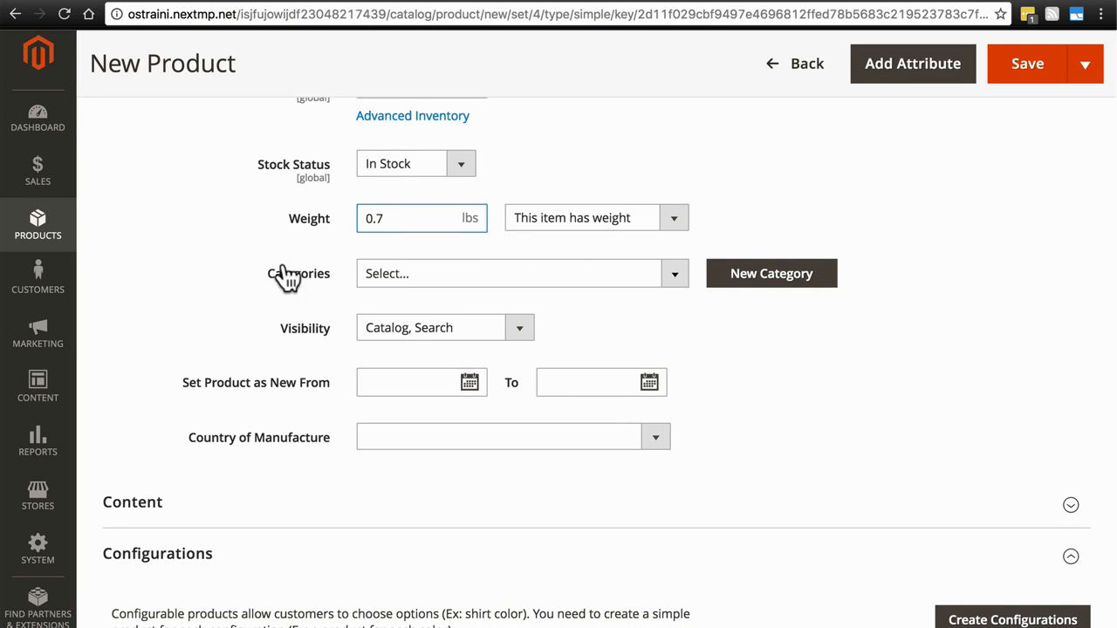
scroll(215, 272, down, 2)
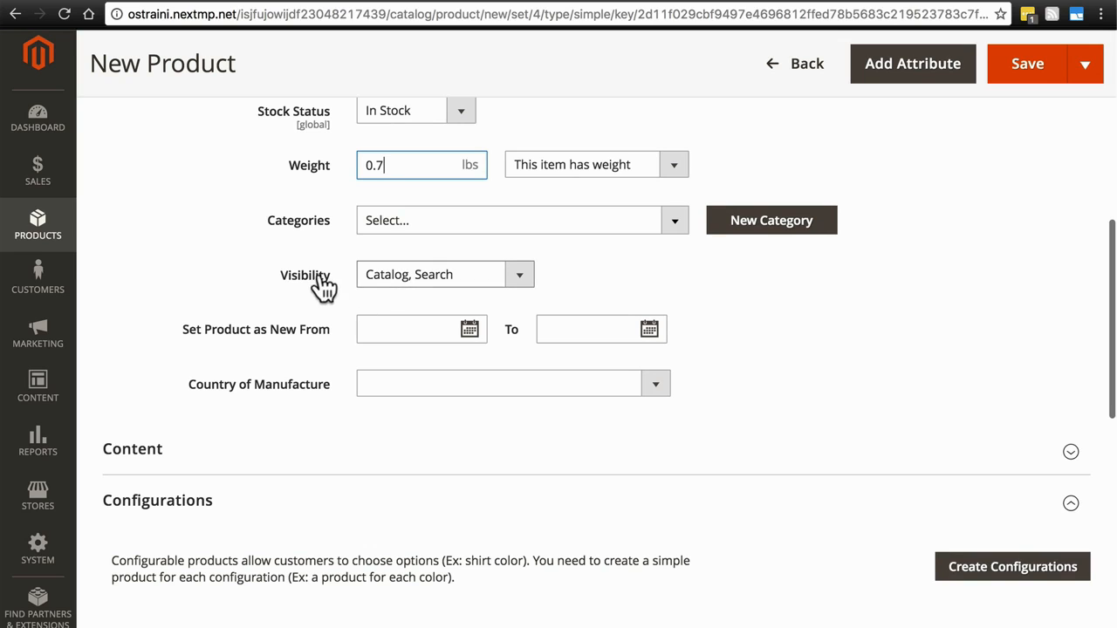
scroll(287, 286, down, 2)
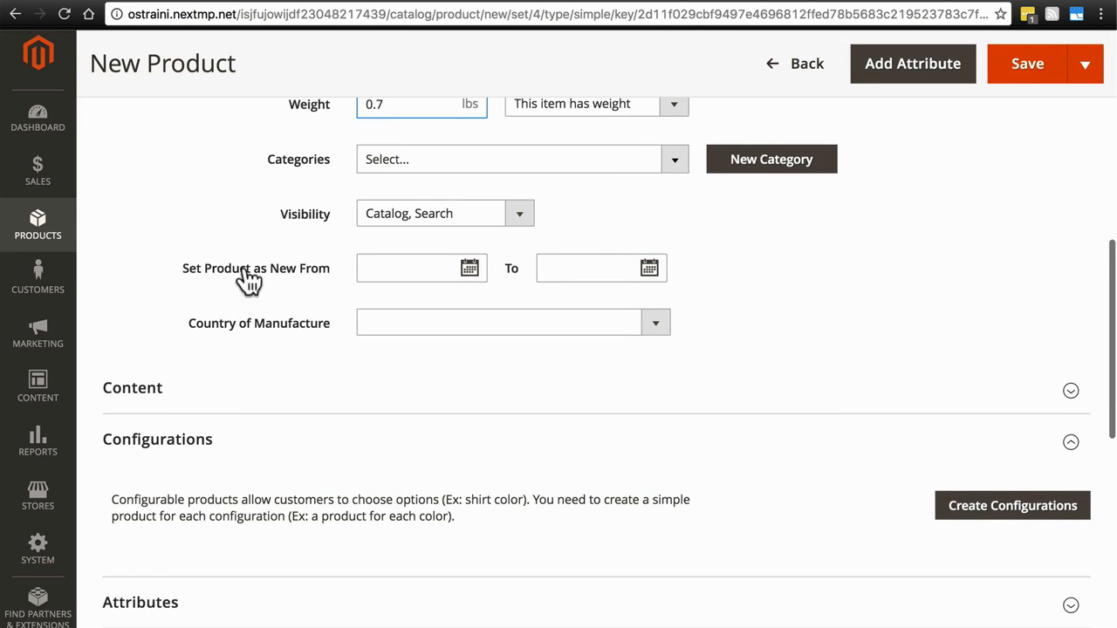
scroll(371, 392, down, 3)
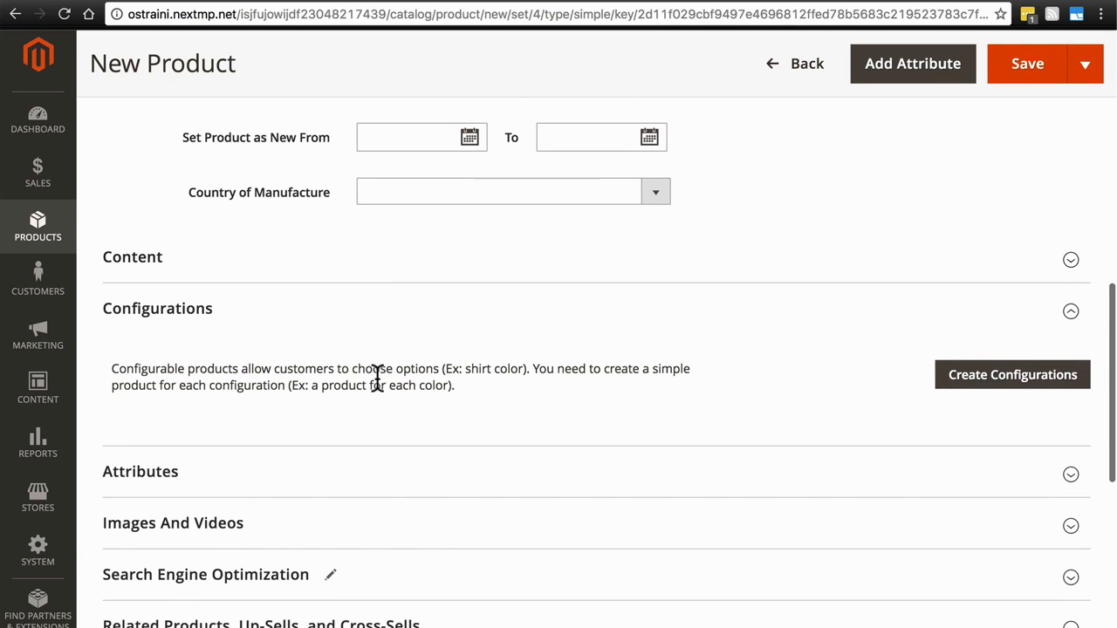
click(253, 271)
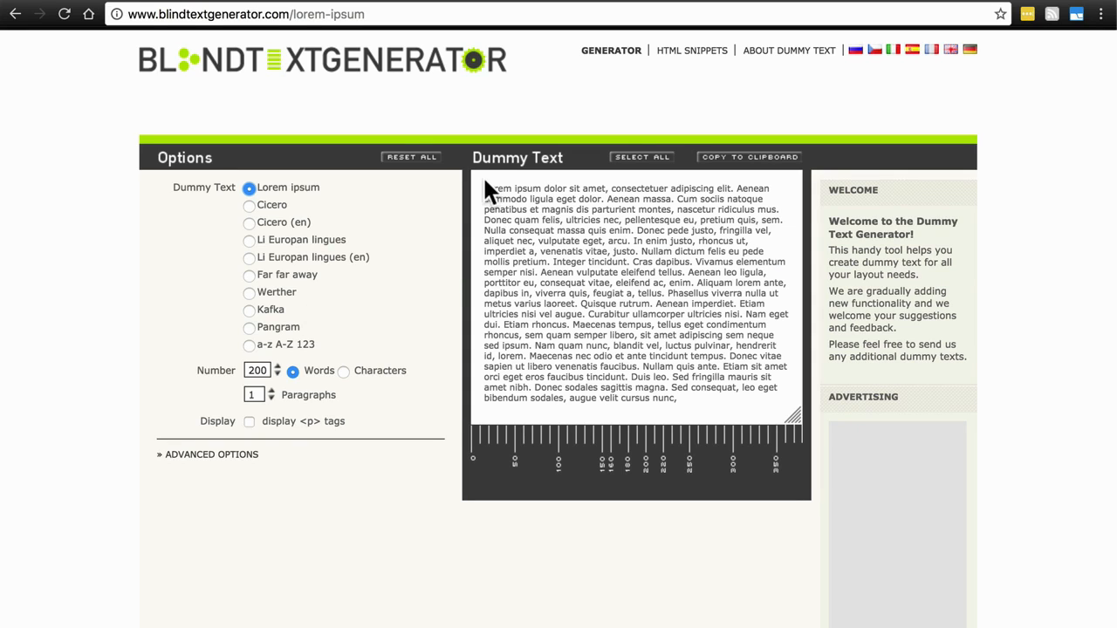
drag(484, 189, 632, 236)
key(super+c)
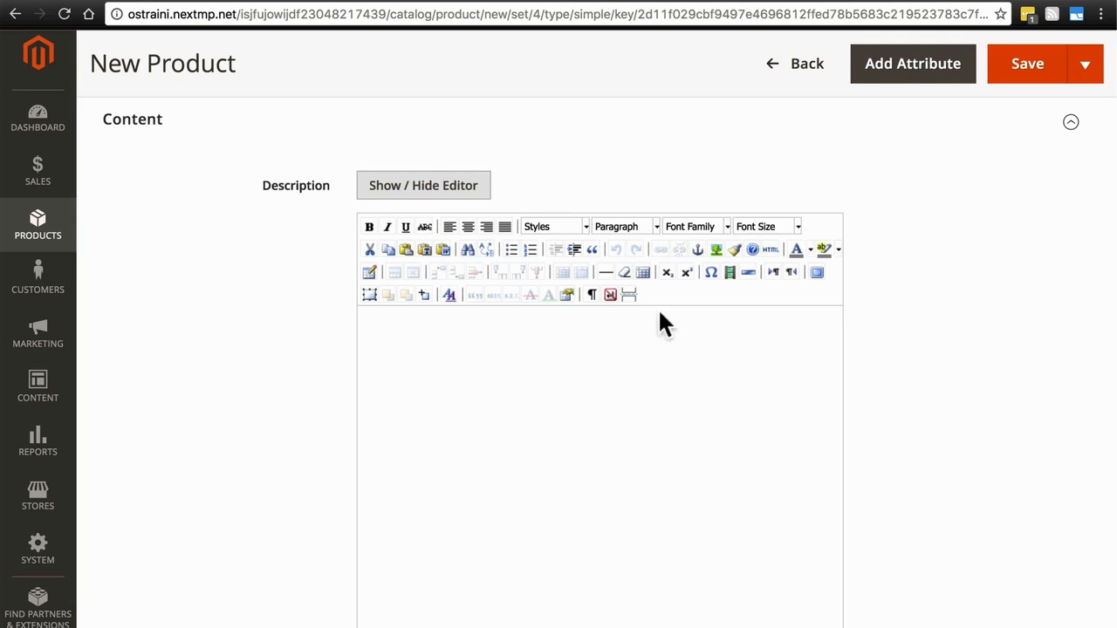
click(622, 427)
key(super+v)
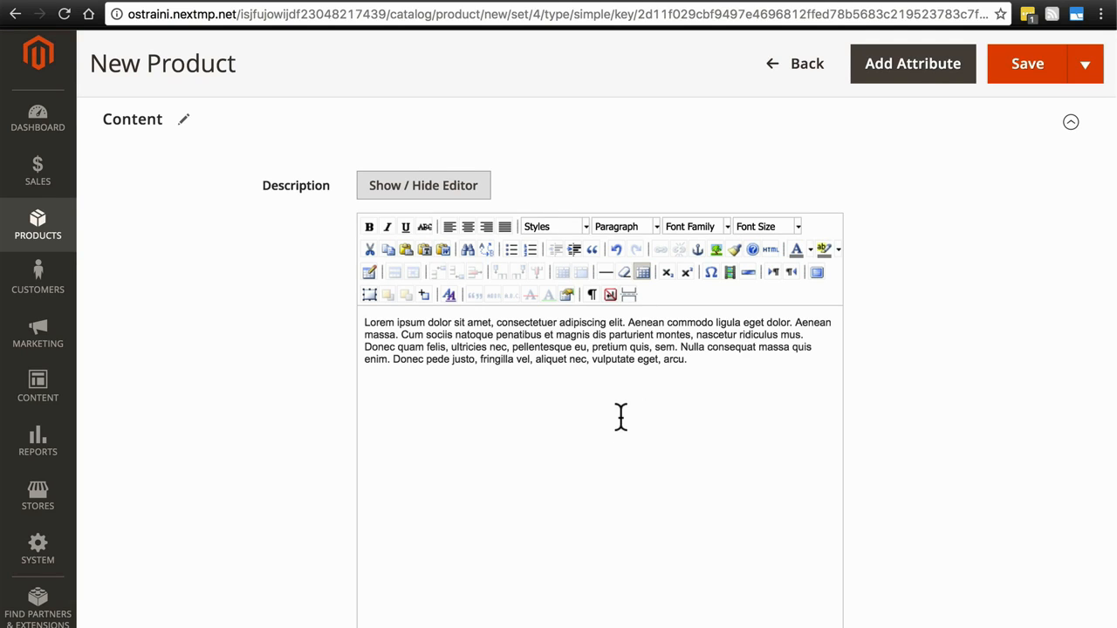
Step: Copy the first sentence of the Description, ending in "adipiscing elit.", into the Short Description
drag(627, 323, 376, 321)
key(super+c)
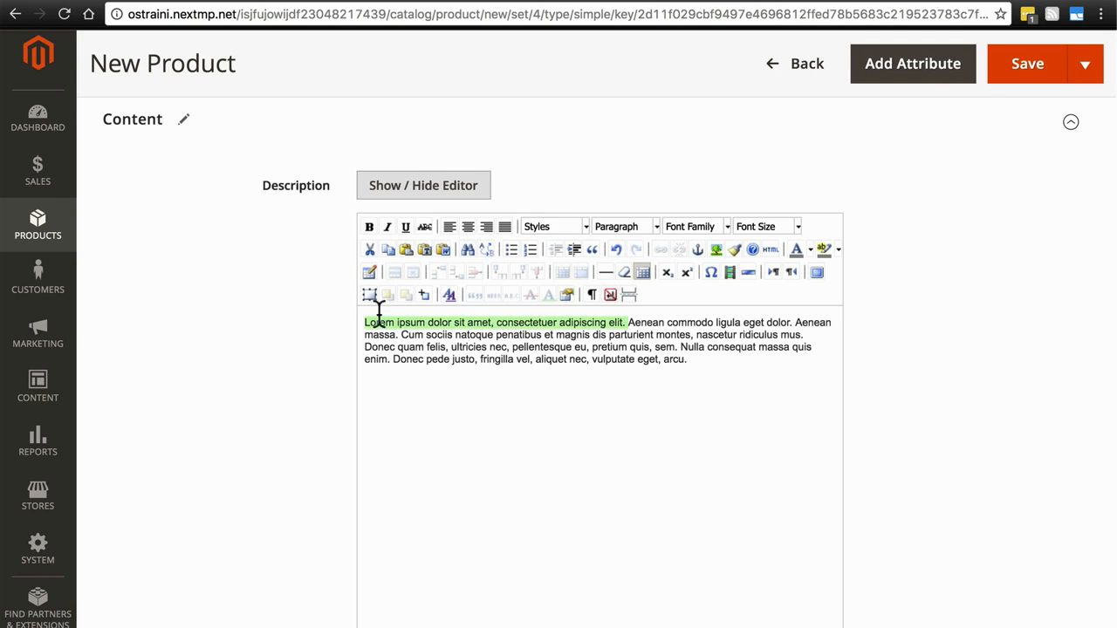
scroll(299, 299, down, 5)
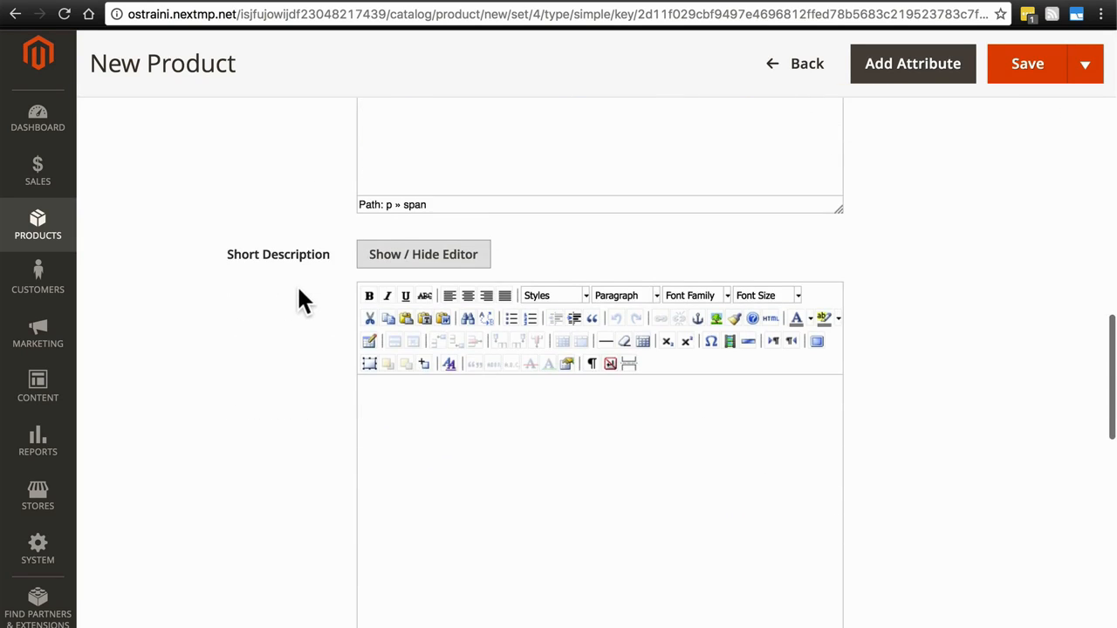
click(433, 489)
key(super+v)
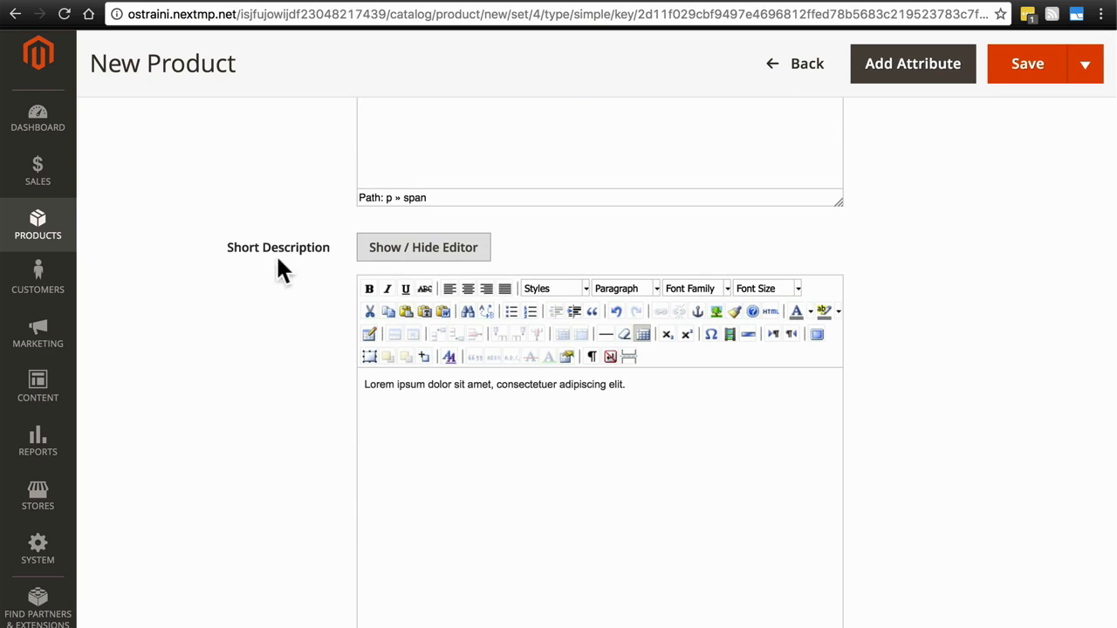
Step: Enter 16 oz. as the Size in the product's attributes
scroll(279, 261, down, 5)
scroll(279, 268, down, 4)
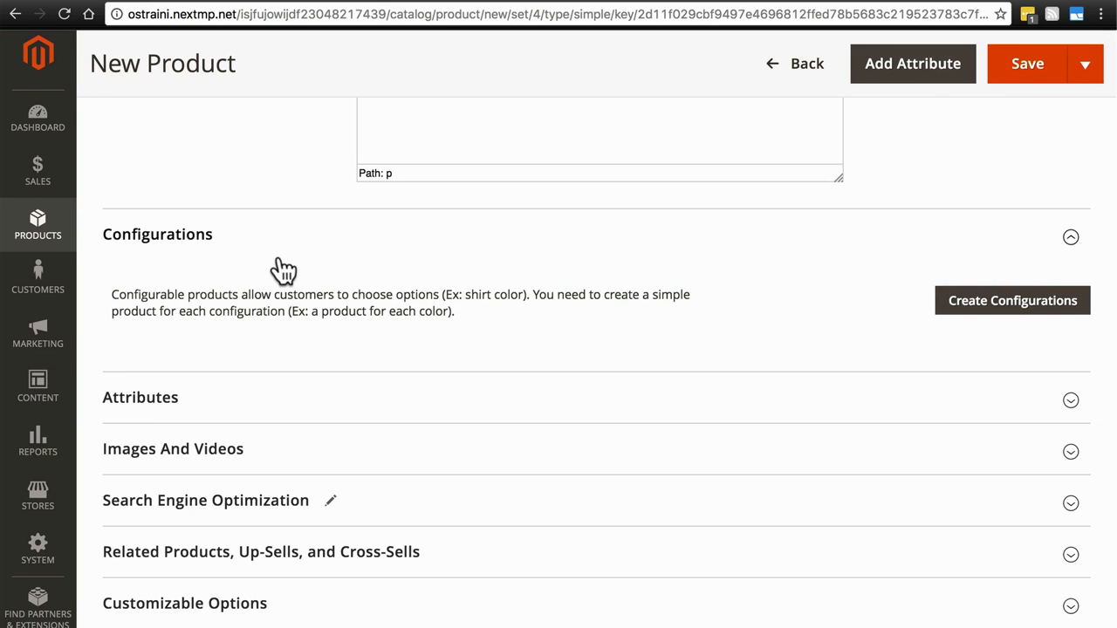
scroll(281, 271, down, 4)
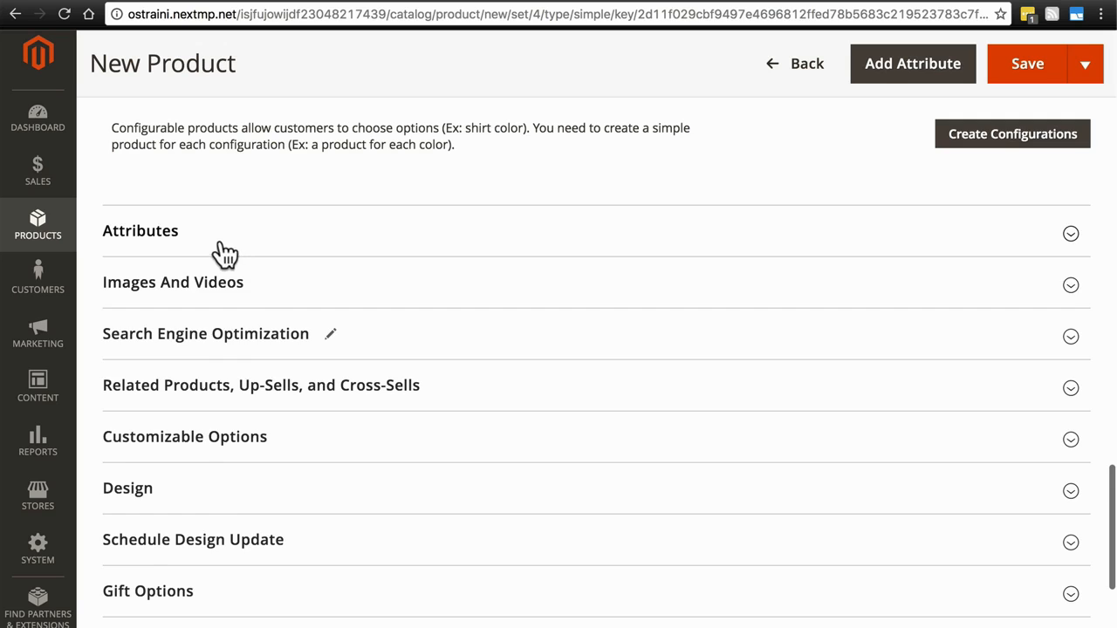
click(220, 249)
click(403, 297)
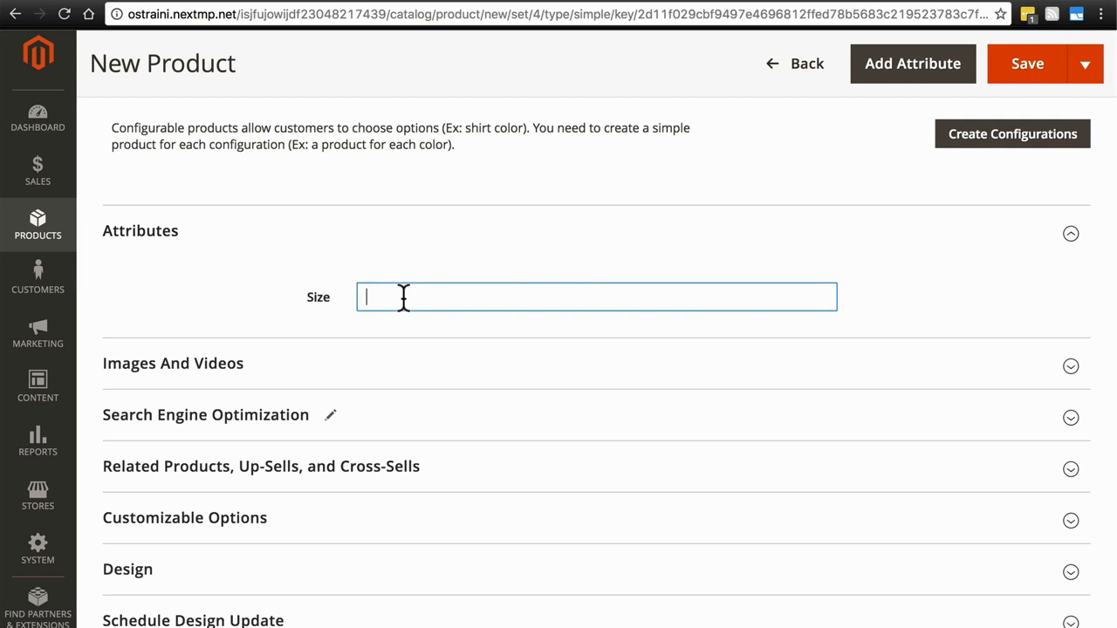
text(16 oz.)
Step: Upload campers-thermos.jpg from the Desktop as the product's image
scroll(236, 261, down, 2)
click(220, 297)
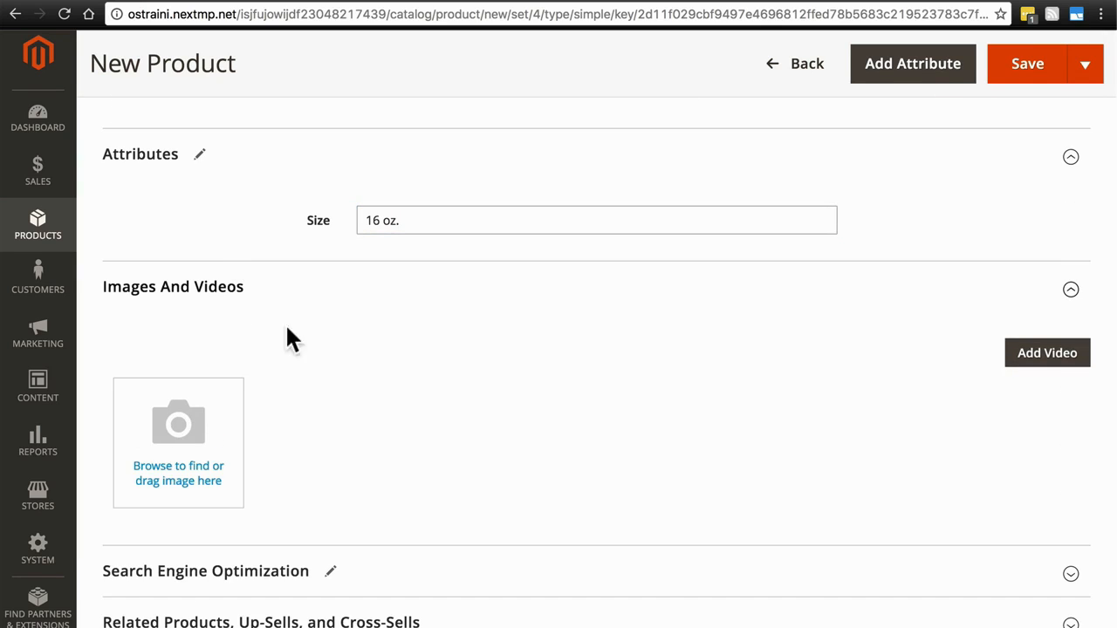
click(185, 426)
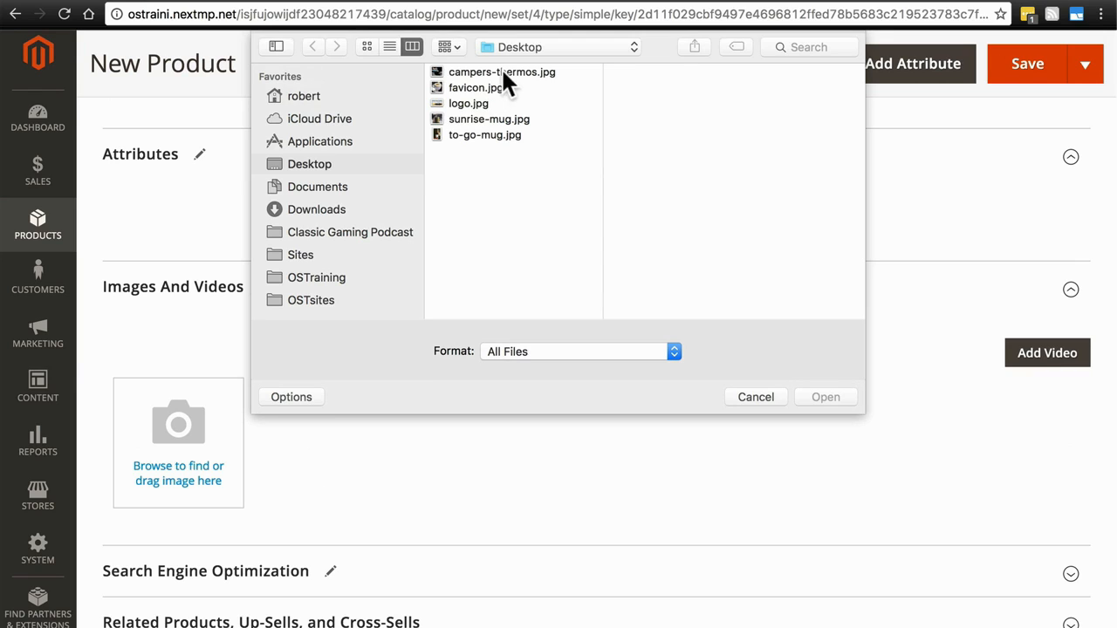
click(502, 70)
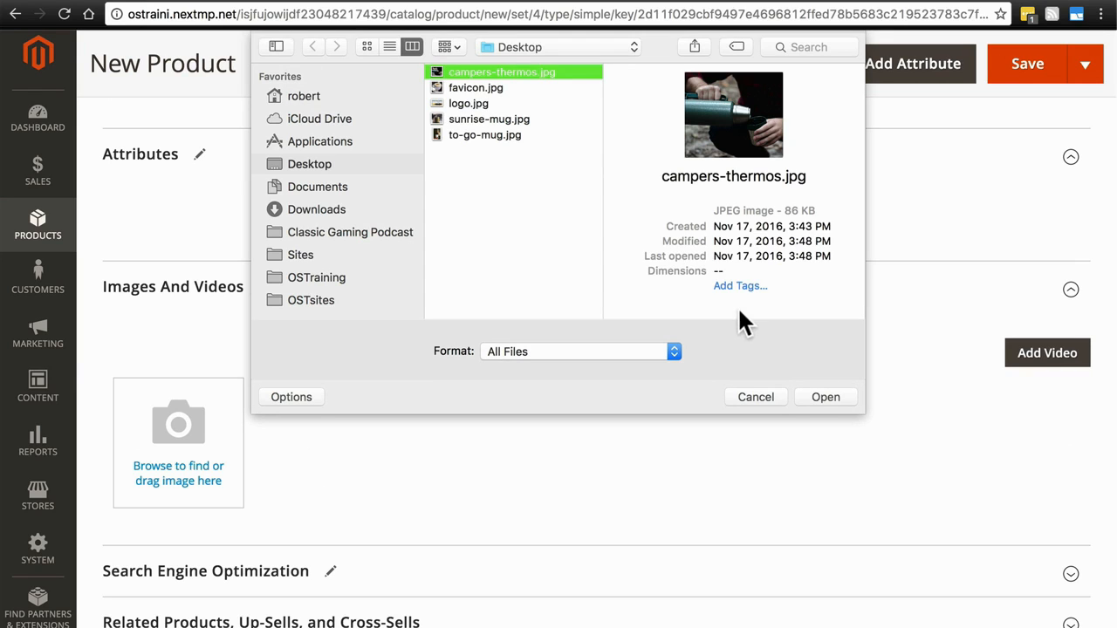
click(813, 394)
Step: Set the URL key to campers-thermos in the product's search engine optimization settings
scroll(695, 372, down, 5)
scroll(694, 367, down, 1)
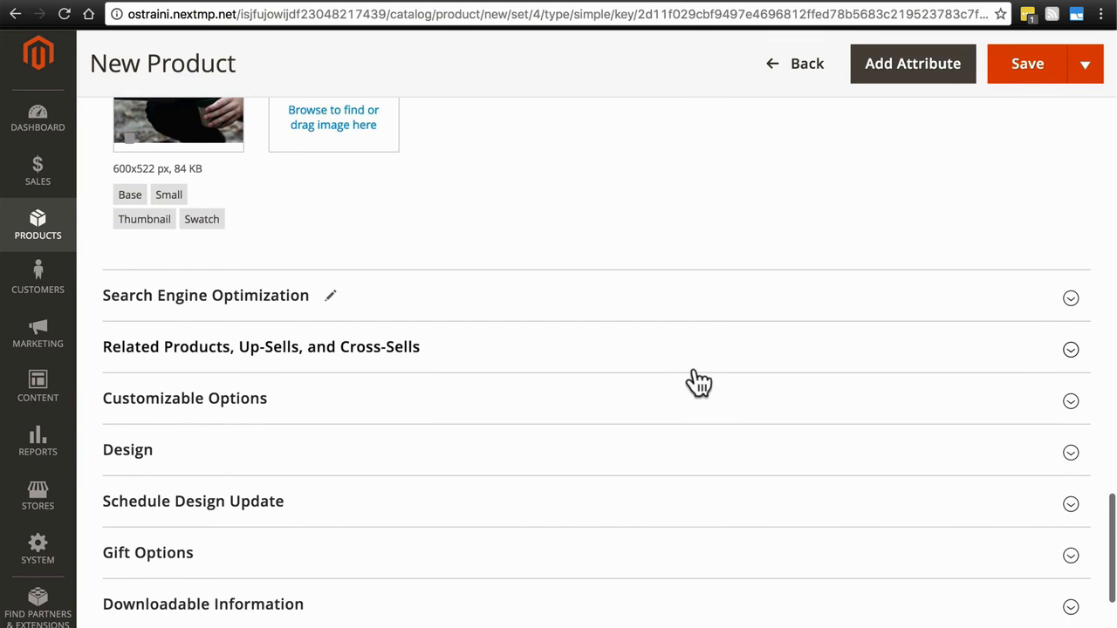
click(691, 302)
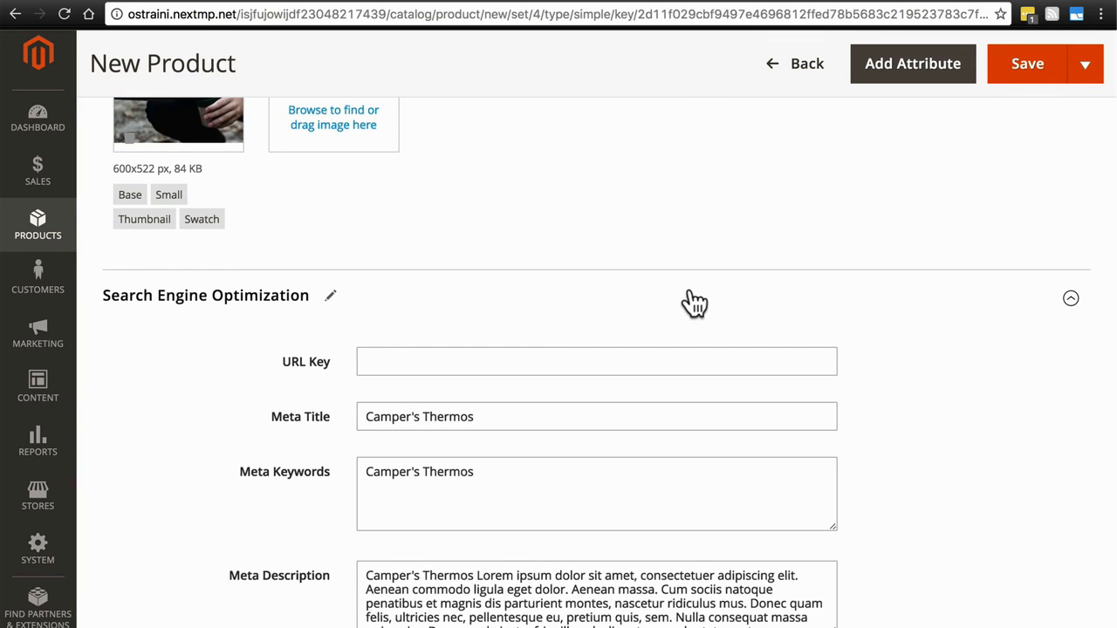
click(513, 352)
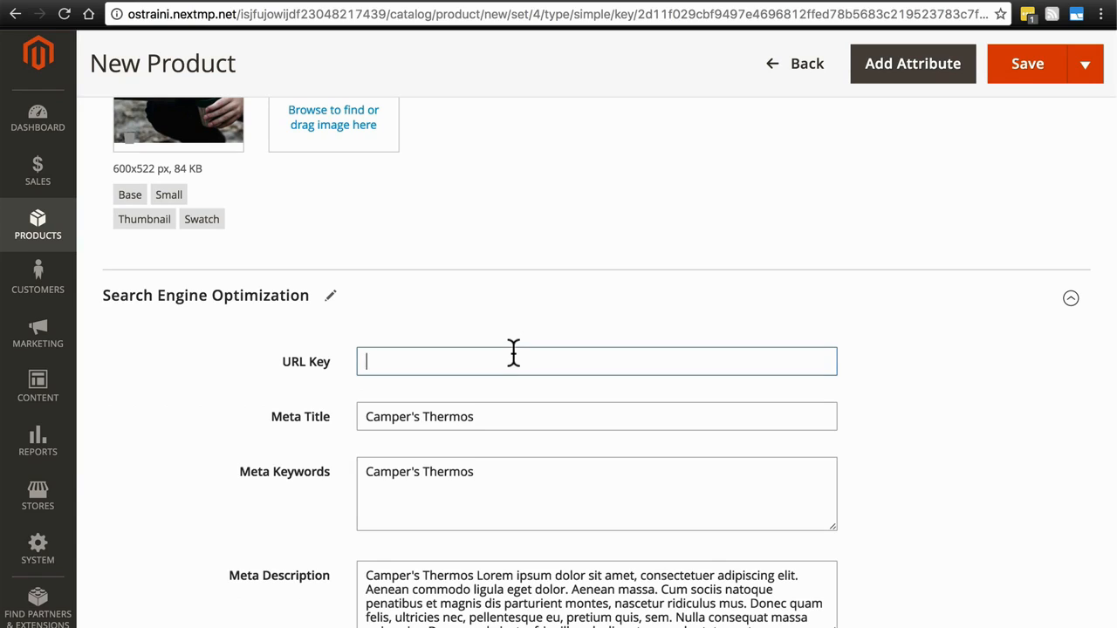
text(campers-thermos)
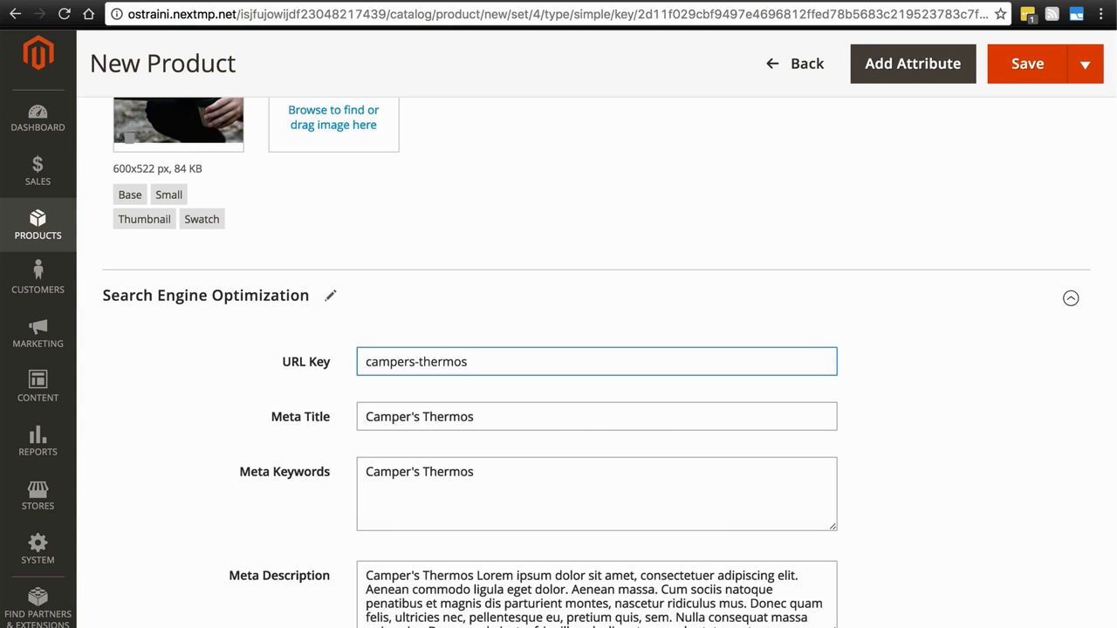
Step: Replace the product's meta keywords with "thermos"
scroll(436, 267, down, 3)
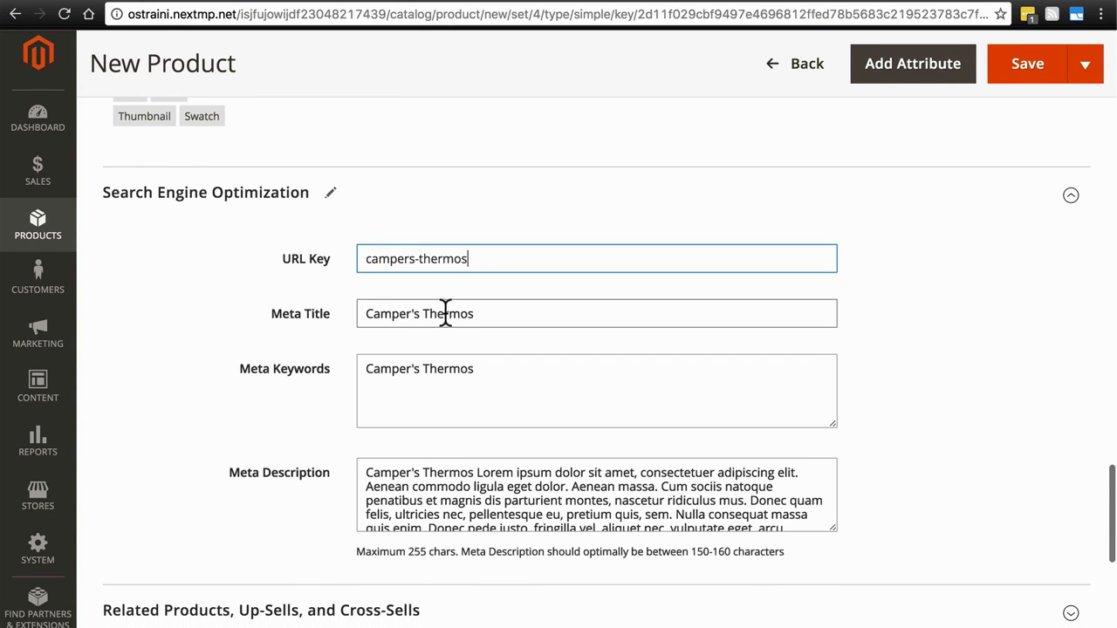
scroll(443, 316, down, 2)
click(494, 316)
drag(493, 315, 332, 318)
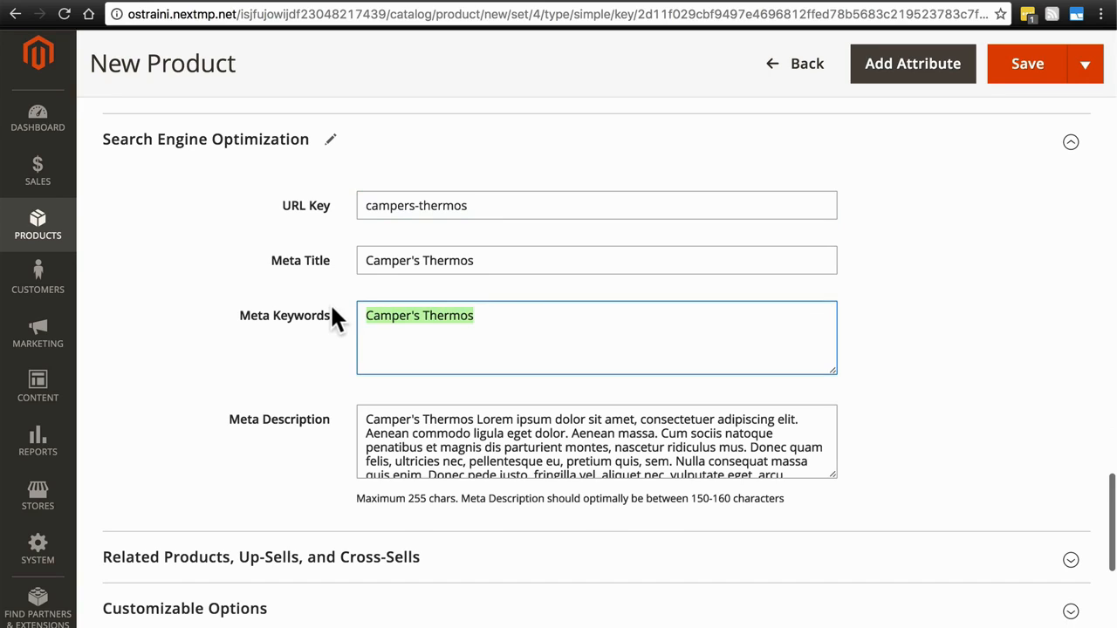
text(thermos)
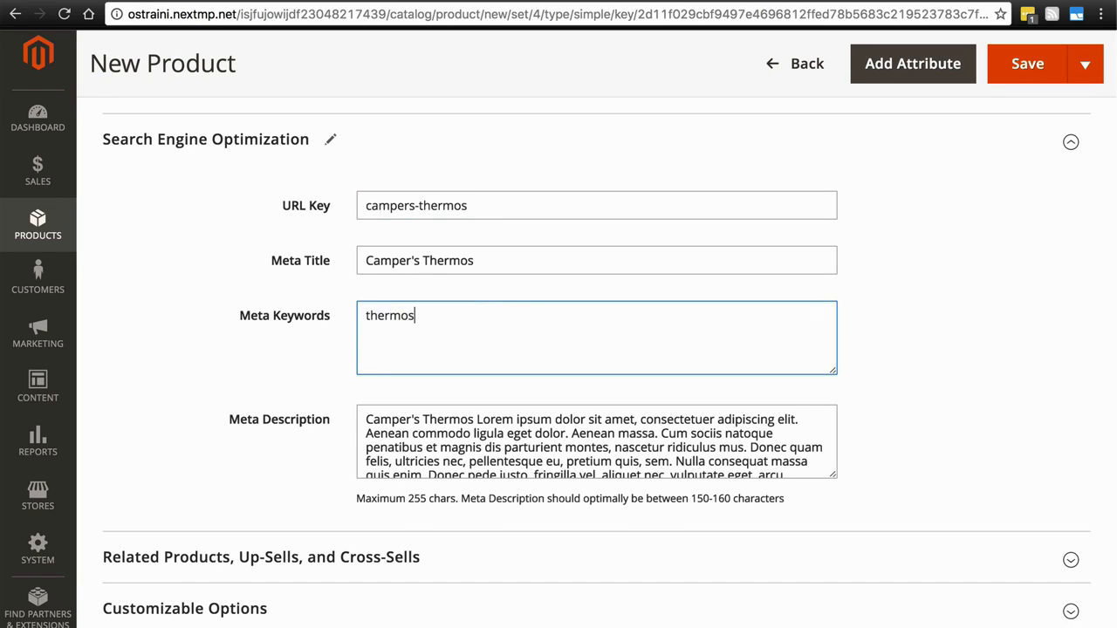
Step: Add "camping" and "coffee" to the product's meta keywords, separated by commas
text(, camping, cofee)
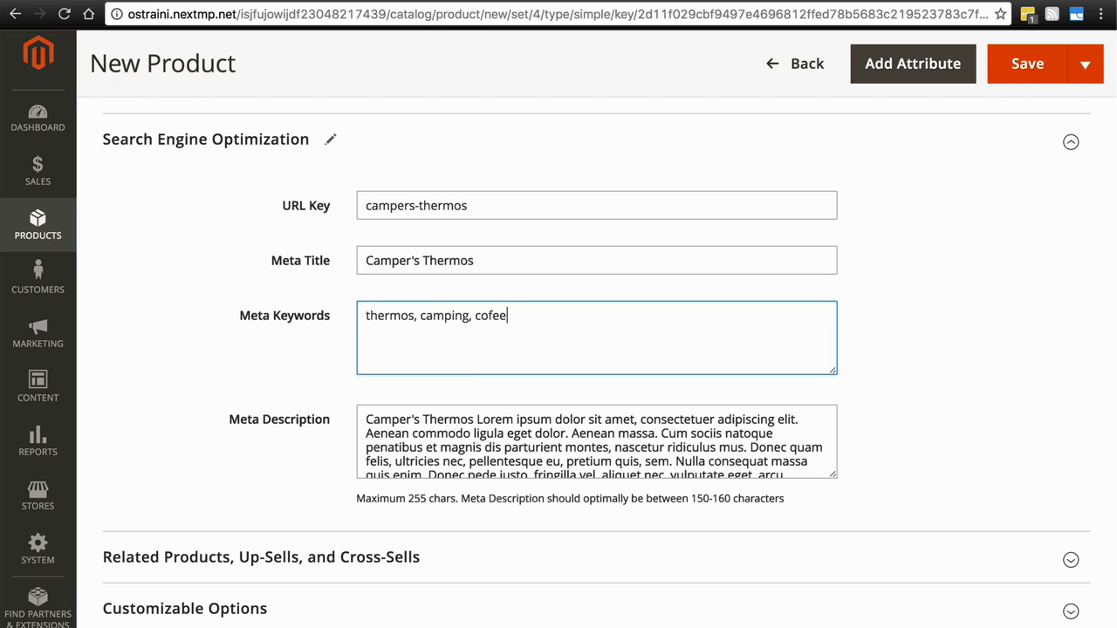
key(BackSpace)
key(BackSpace)
text(fee)
Step: Shorten the meta description by deleting everything after "Aenean massa."
scroll(221, 271, down, 1)
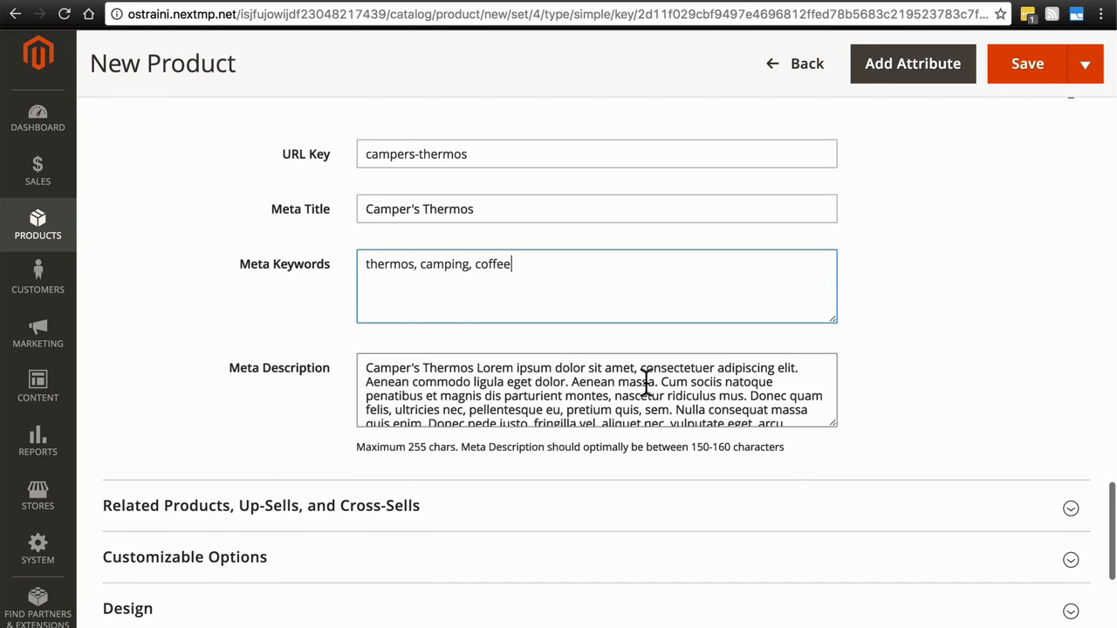
drag(660, 381, 788, 532)
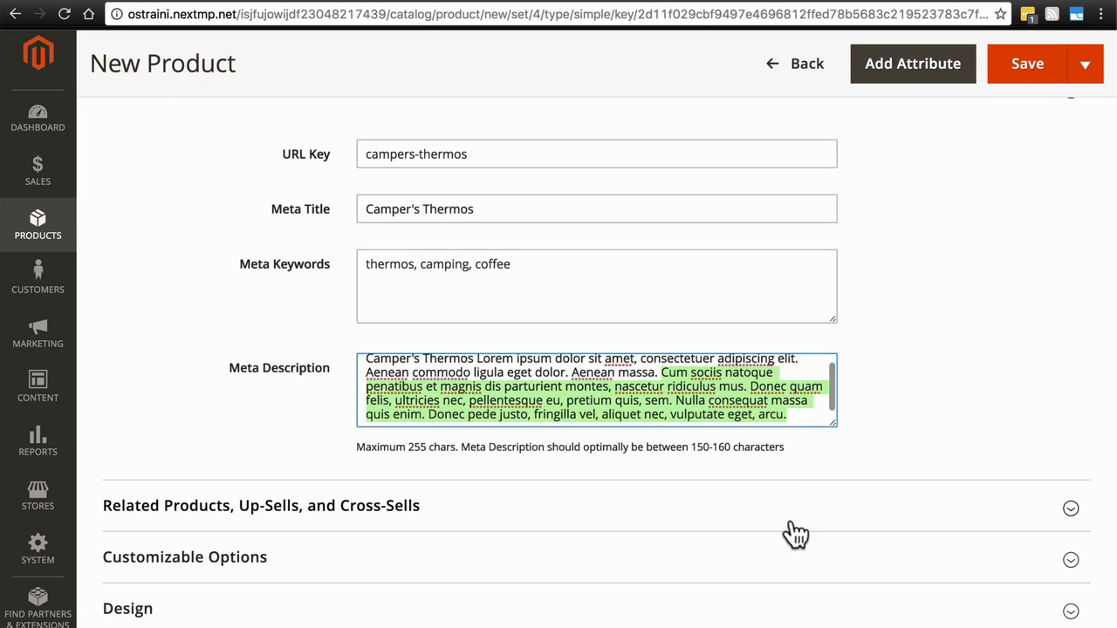
key(BackSpace)
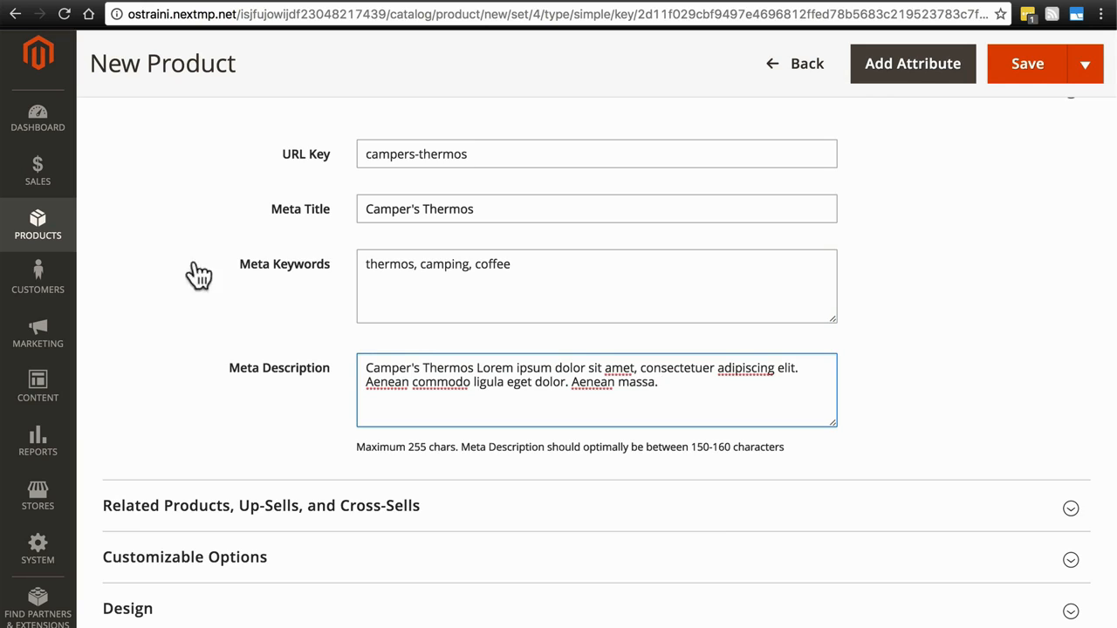
Step: Add a customizable option titled Monogram to the product
scroll(188, 253, down, 5)
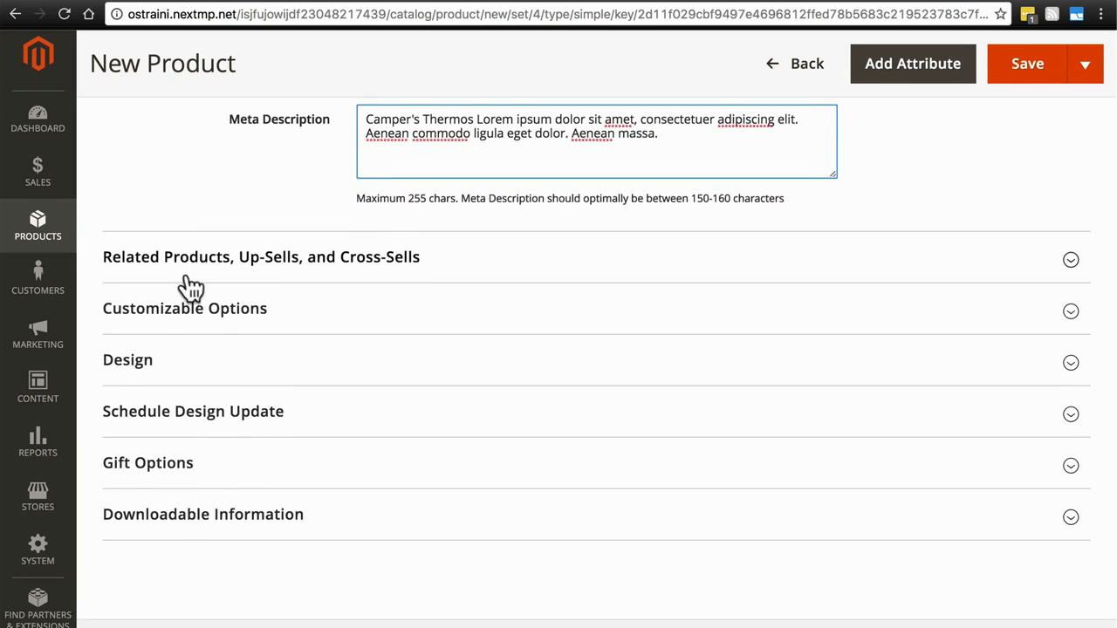
click(288, 319)
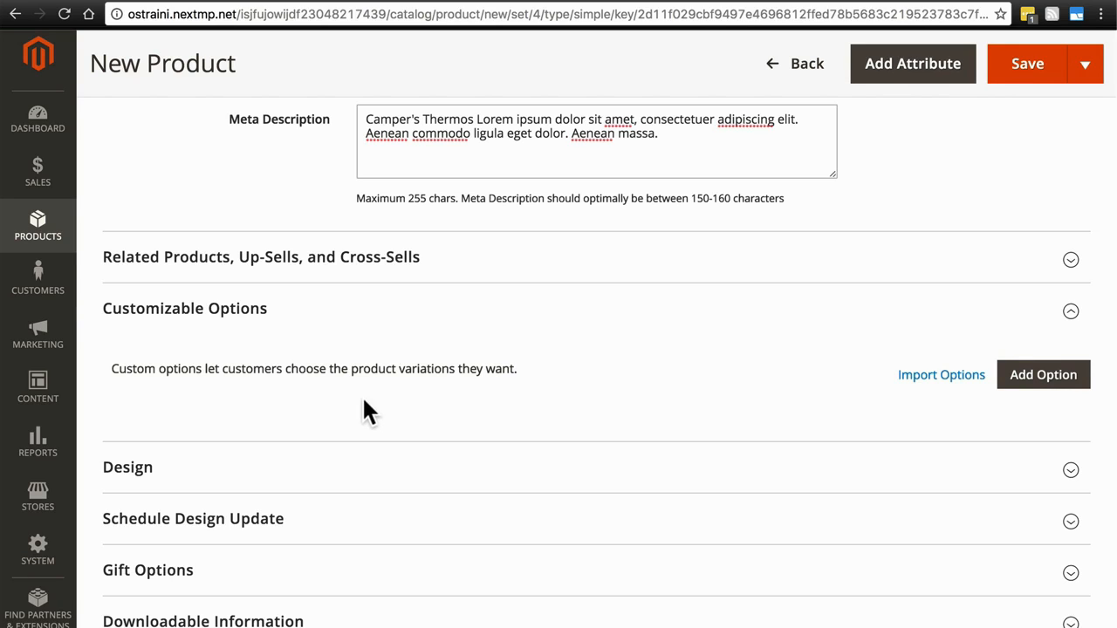
click(1029, 384)
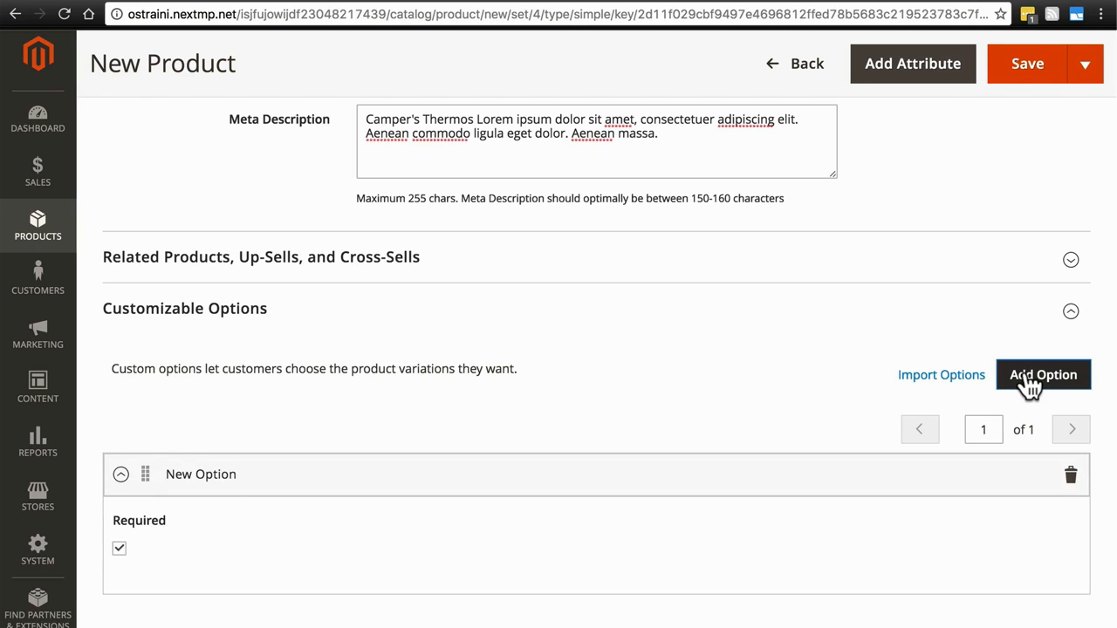
scroll(679, 367, down, 2)
scroll(681, 370, down, 3)
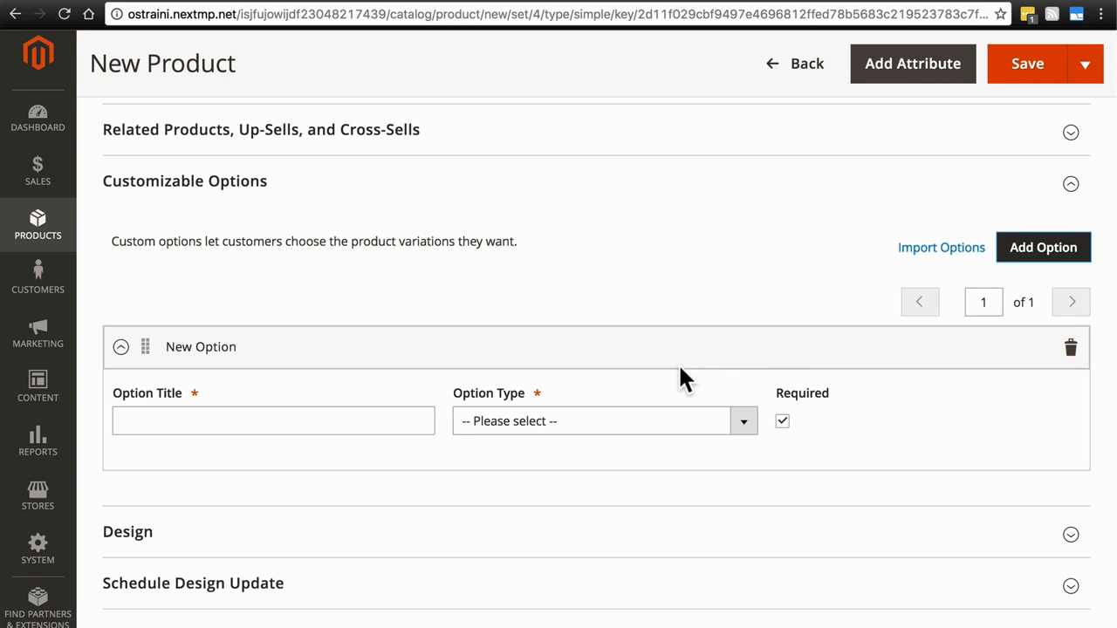
scroll(679, 367, up, 15)
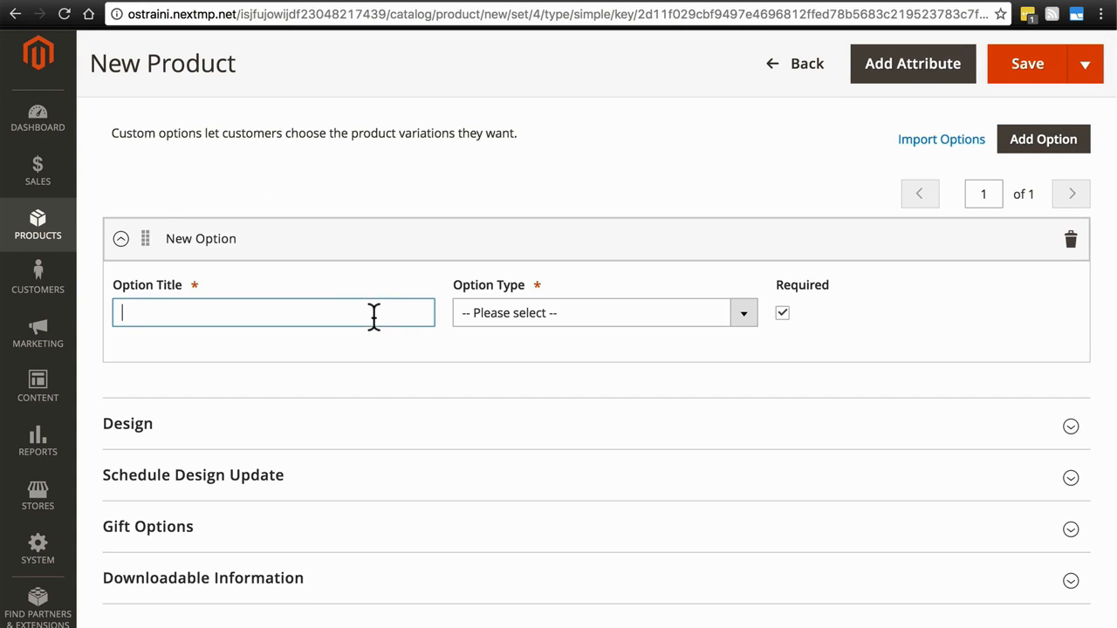
text(Monogram)
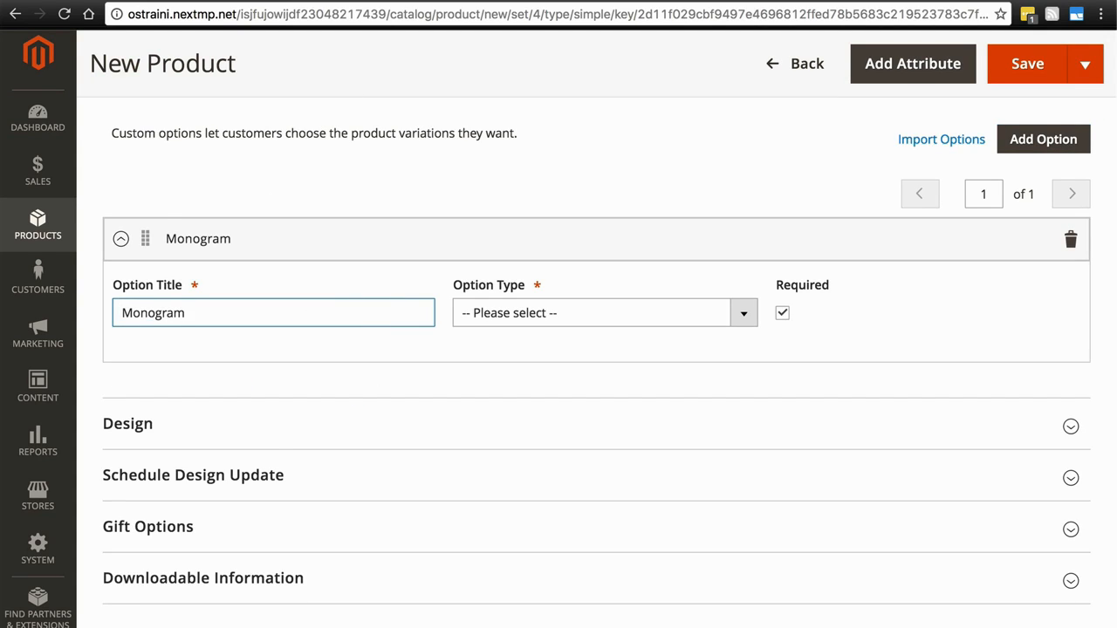
Step: Set the Monogram option's type to the text Field and make the option not required
click(568, 316)
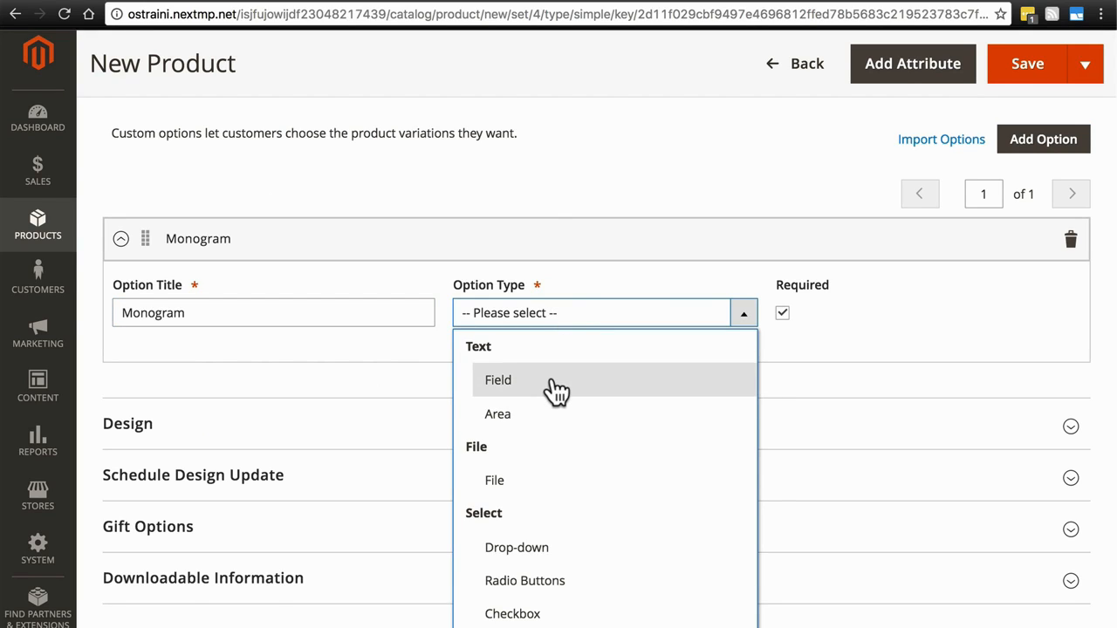
scroll(552, 382, down, 4)
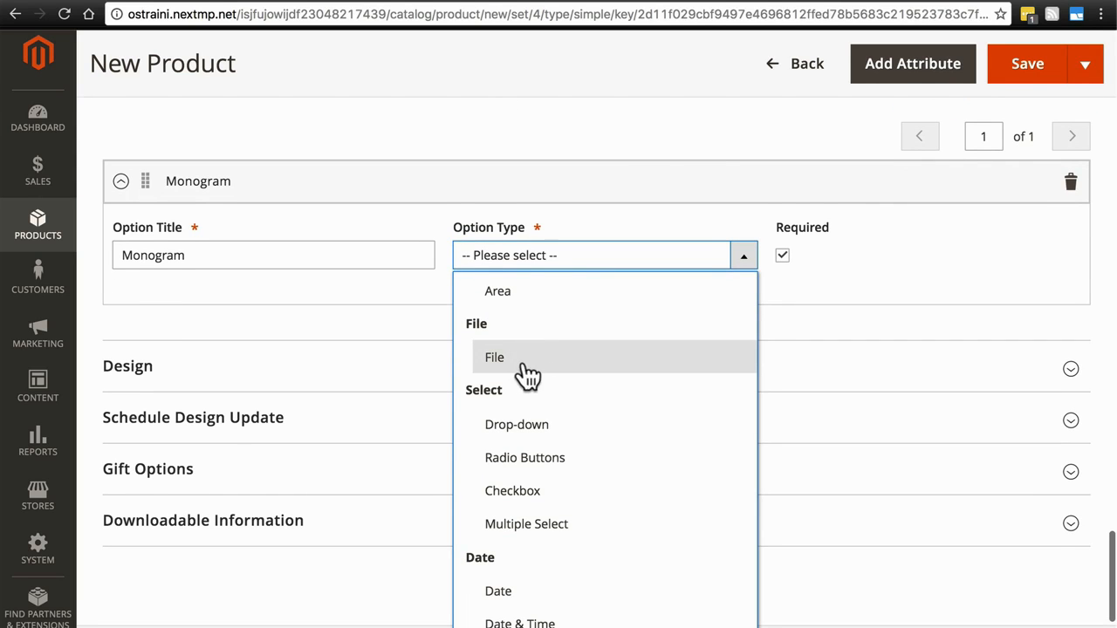
scroll(550, 382, down, 2)
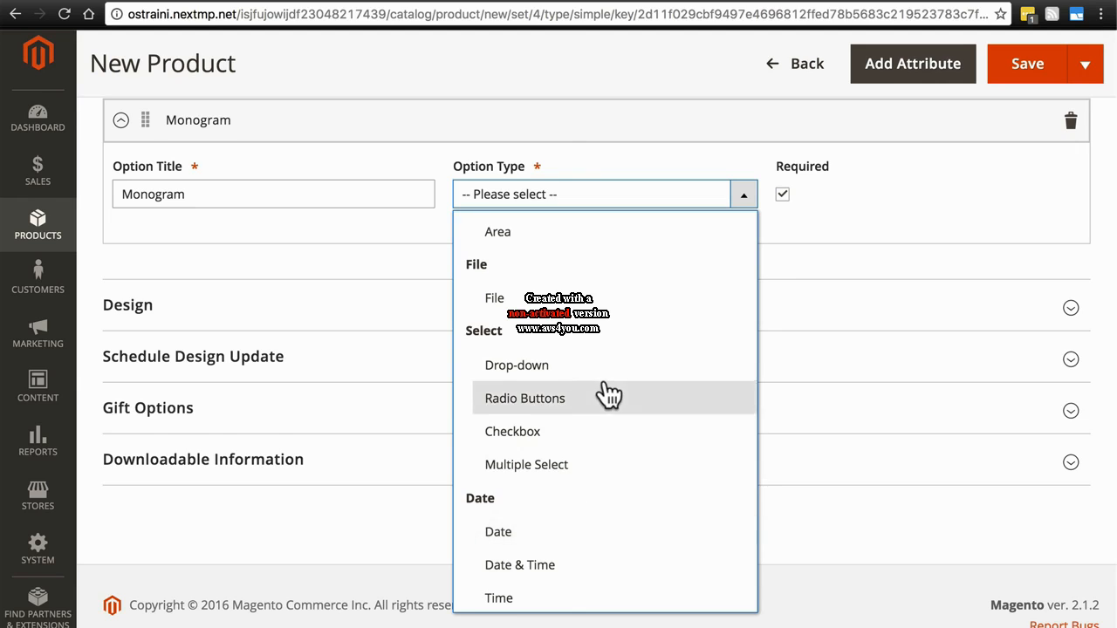
scroll(605, 392, up, 3)
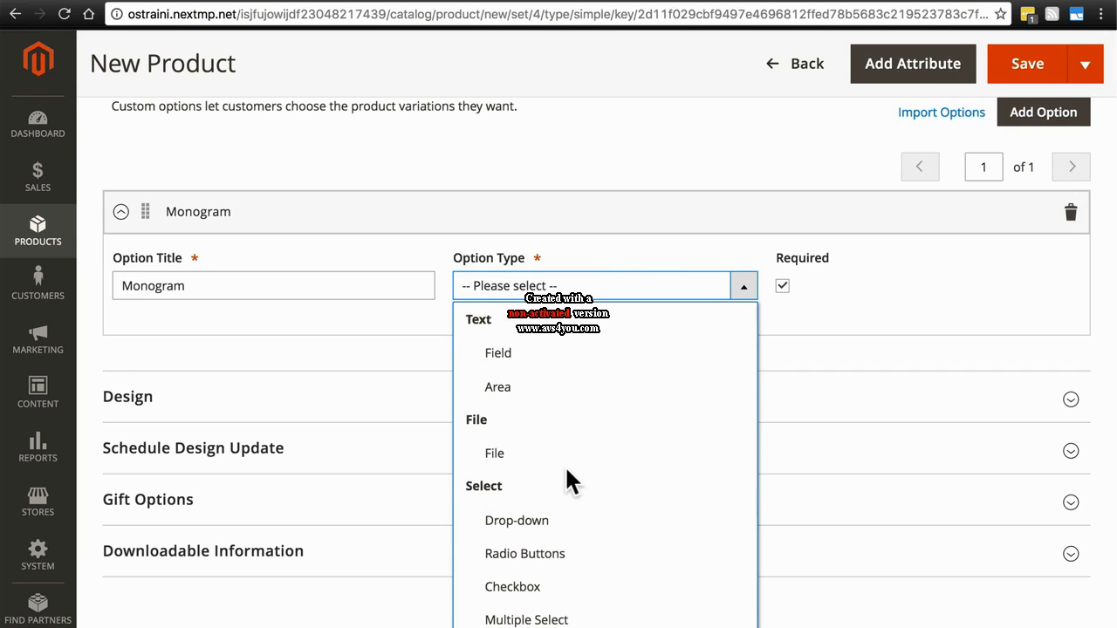
click(555, 372)
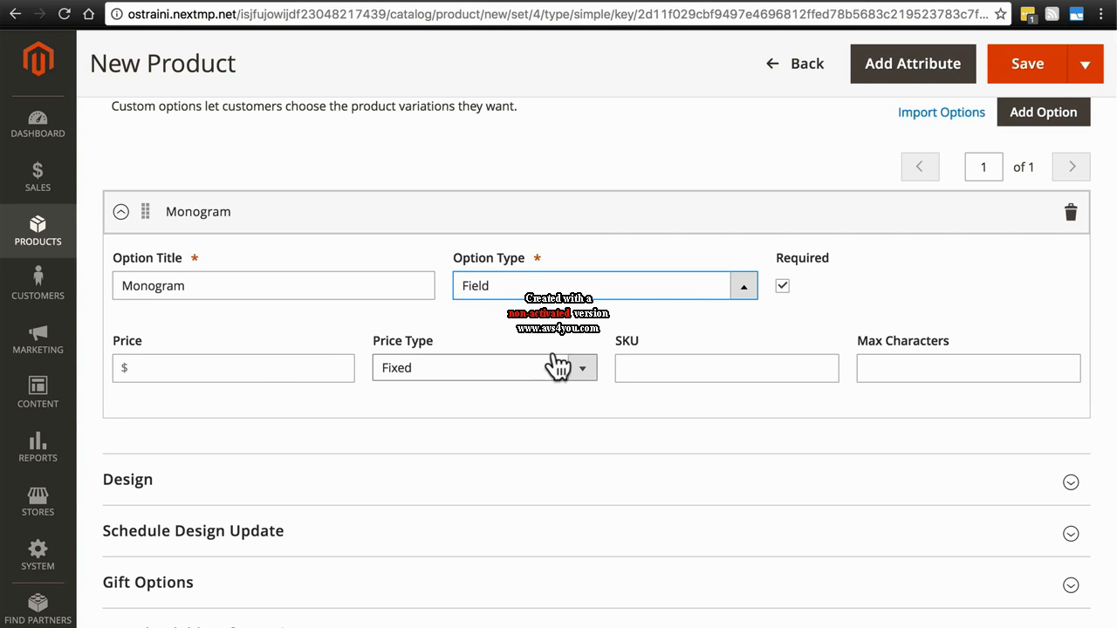
click(782, 288)
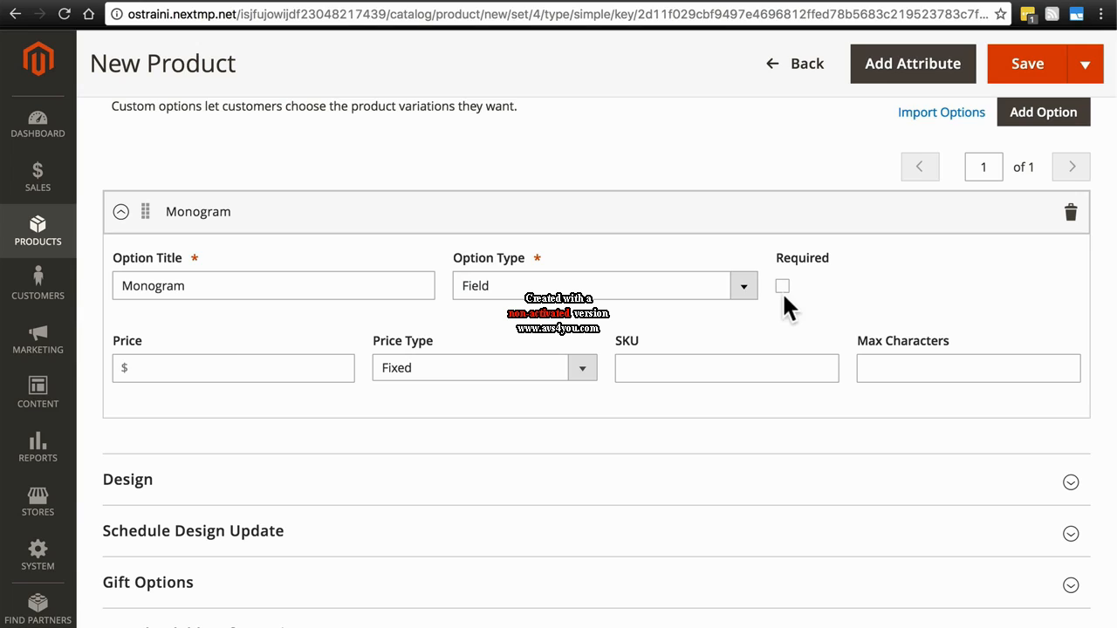
Step: Try a price of 5.99 for the Monogram option, replacing it with 50 and the Percent price type
click(231, 366)
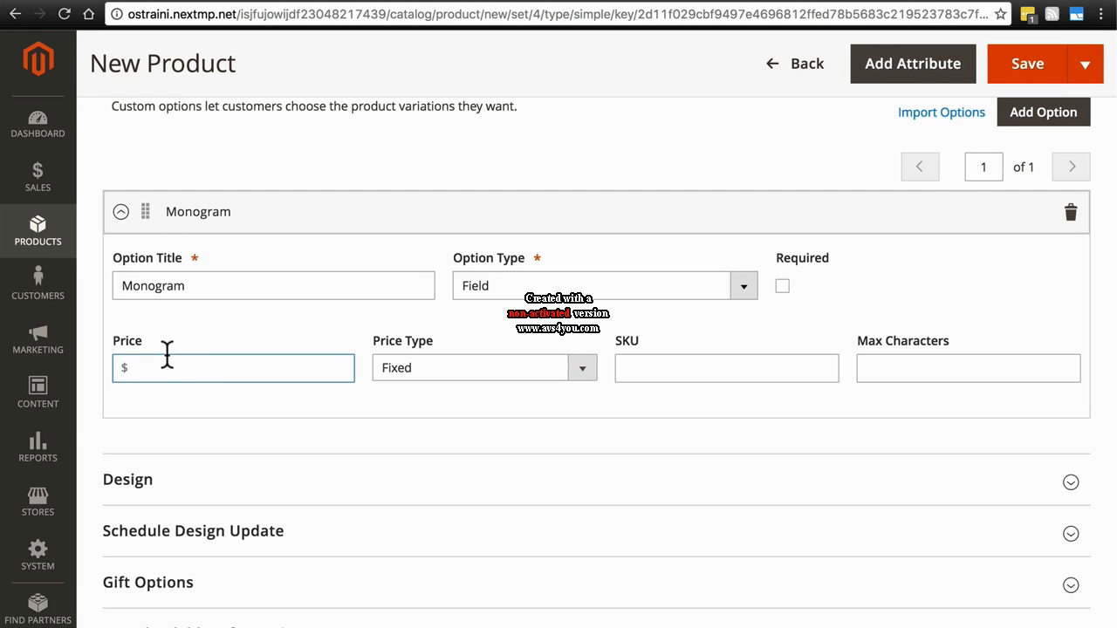
text(5.99)
click(424, 369)
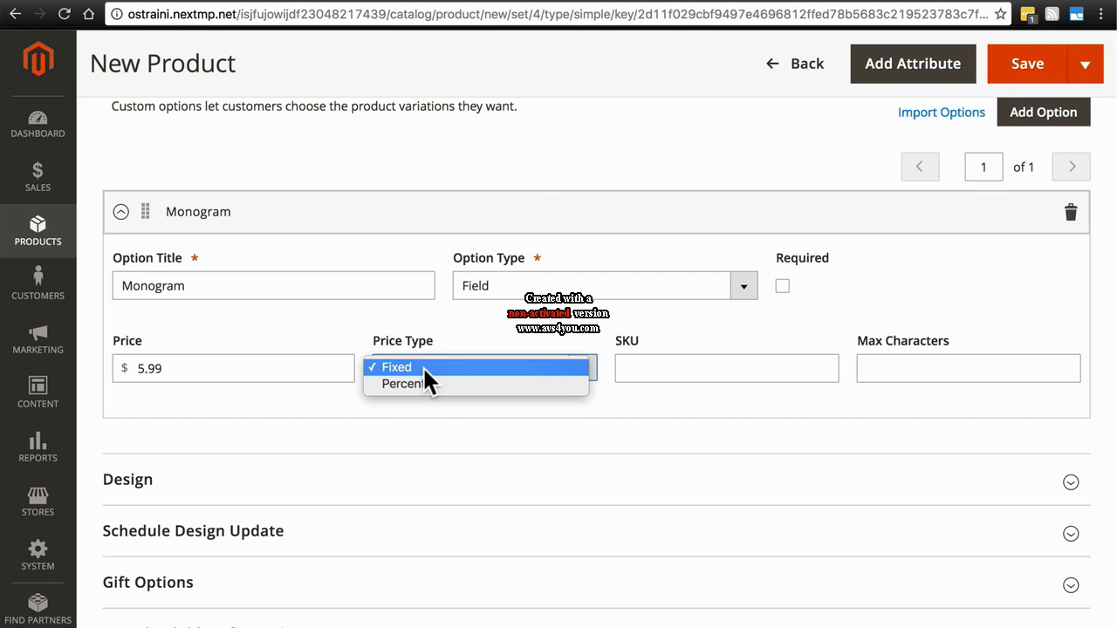
click(419, 382)
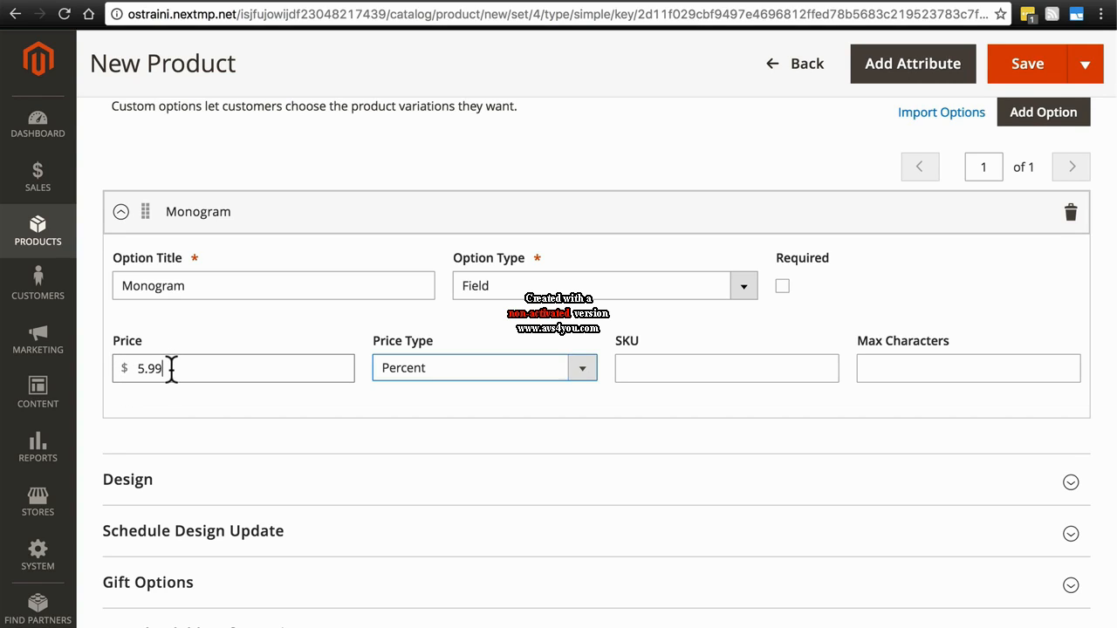
drag(164, 368, 119, 365)
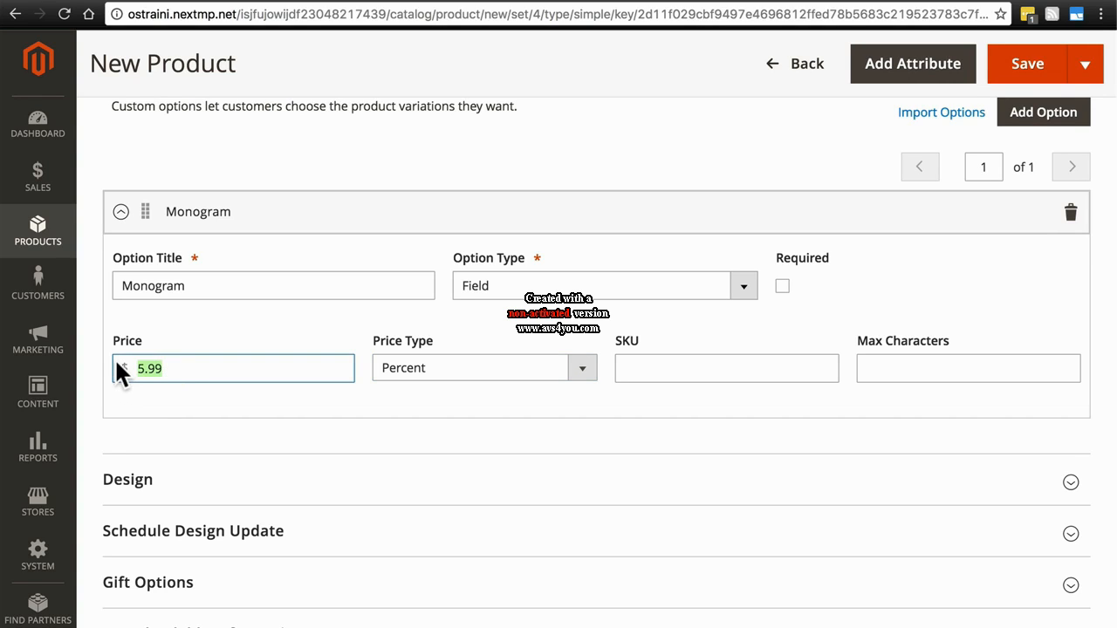
key(BackSpace)
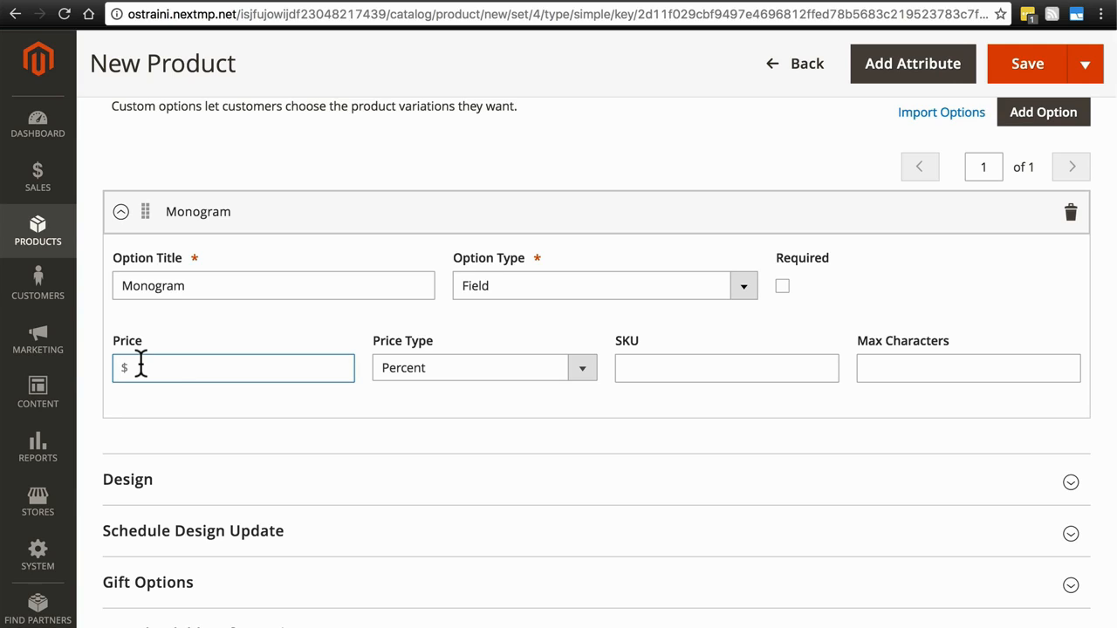
text(50)
Step: Set the Monogram option's price type to Fixed and its price to 5.99
click(410, 368)
click(409, 349)
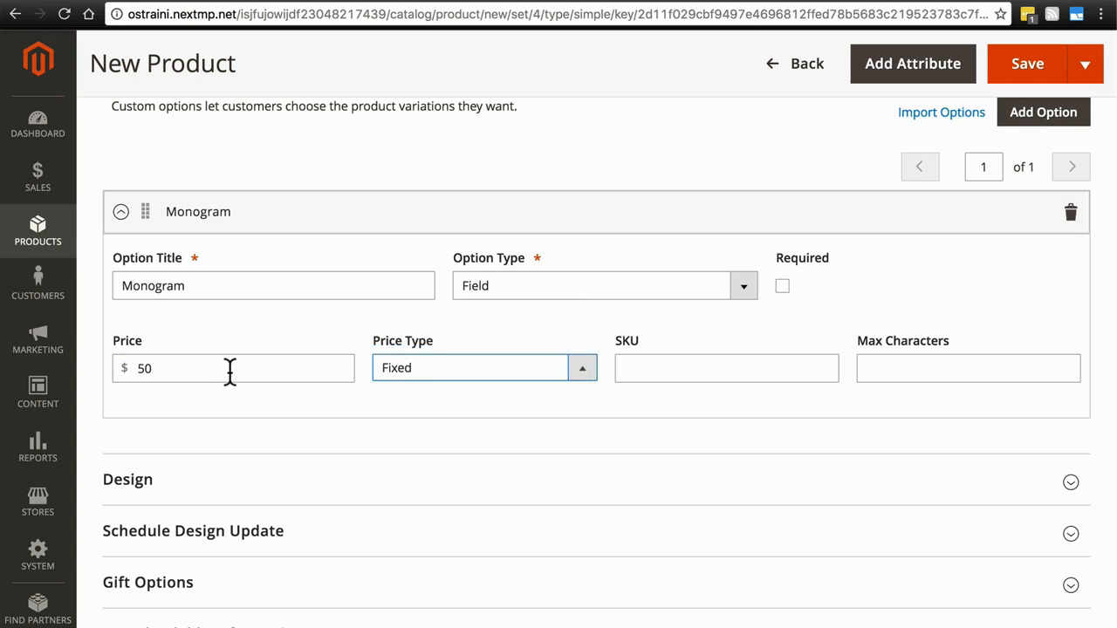
click(202, 369)
key(BackSpace)
text(.99)
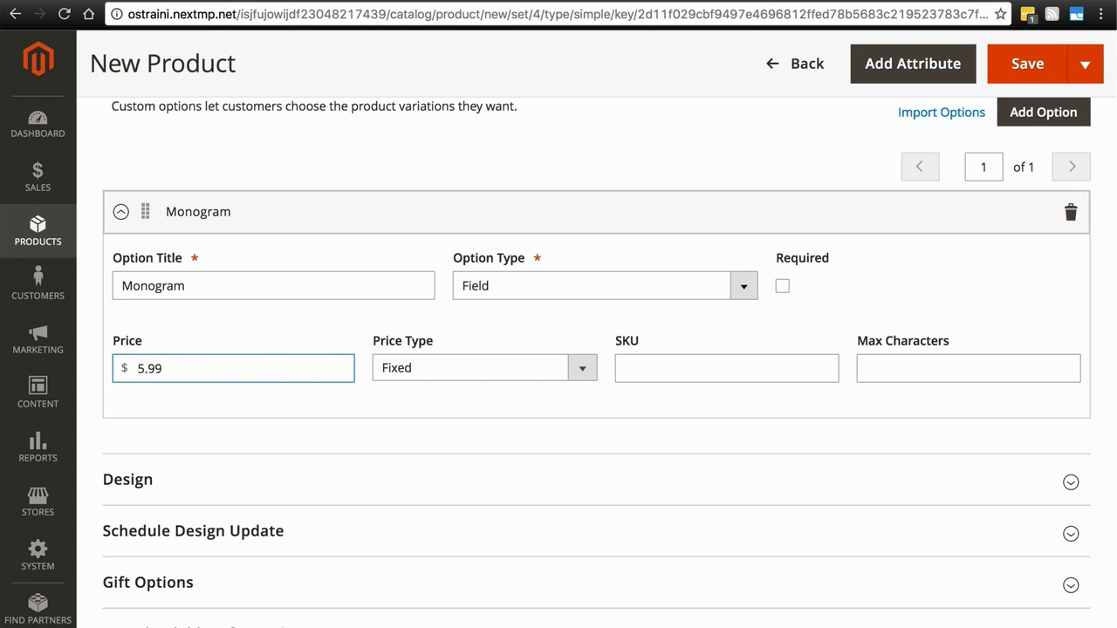
Step: Limit the Monogram option to a maximum of 3 characters and save the product
click(640, 368)
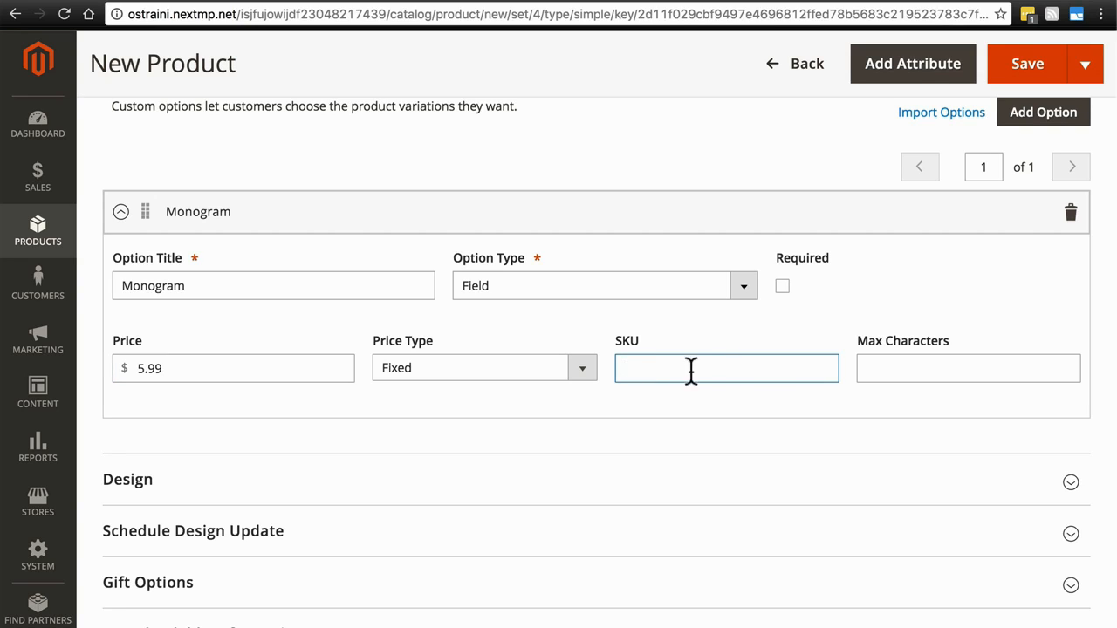
click(885, 369)
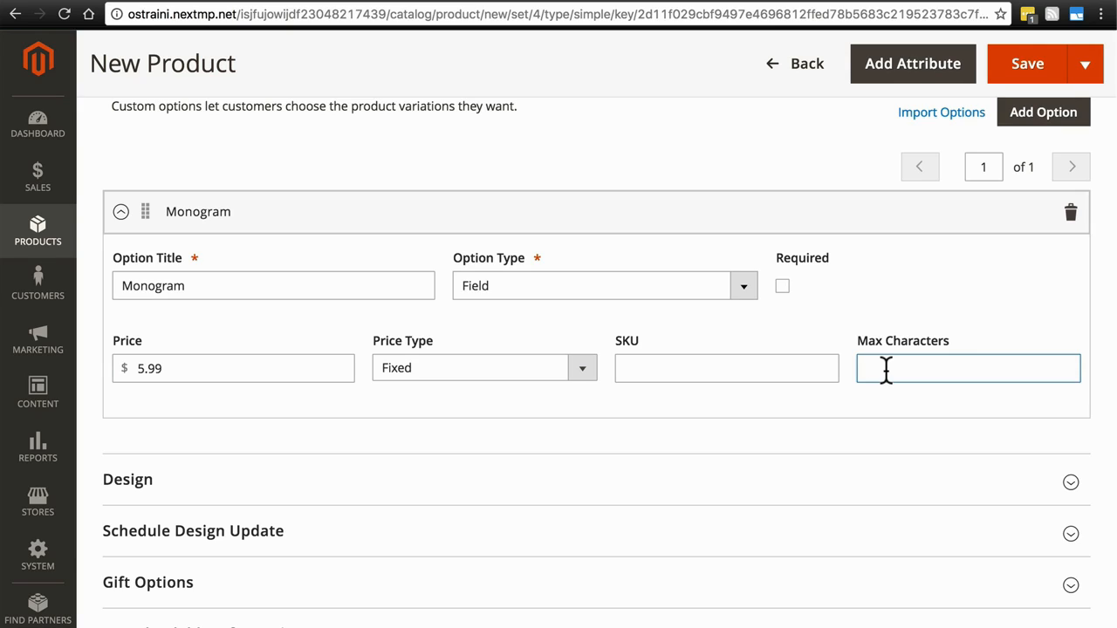
click(742, 287)
click(640, 351)
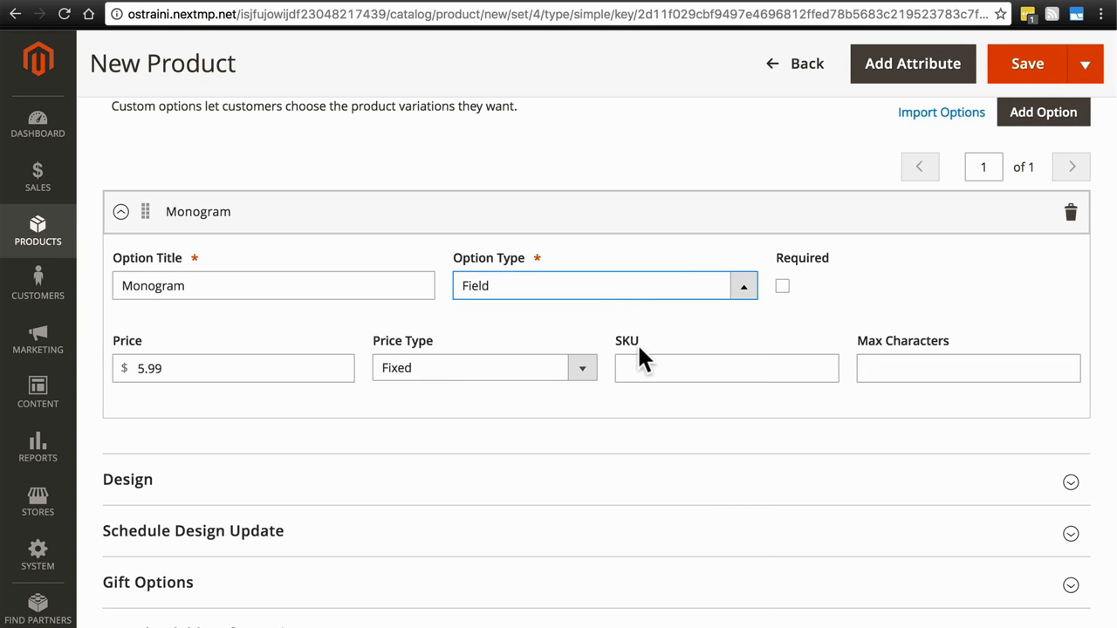
click(881, 367)
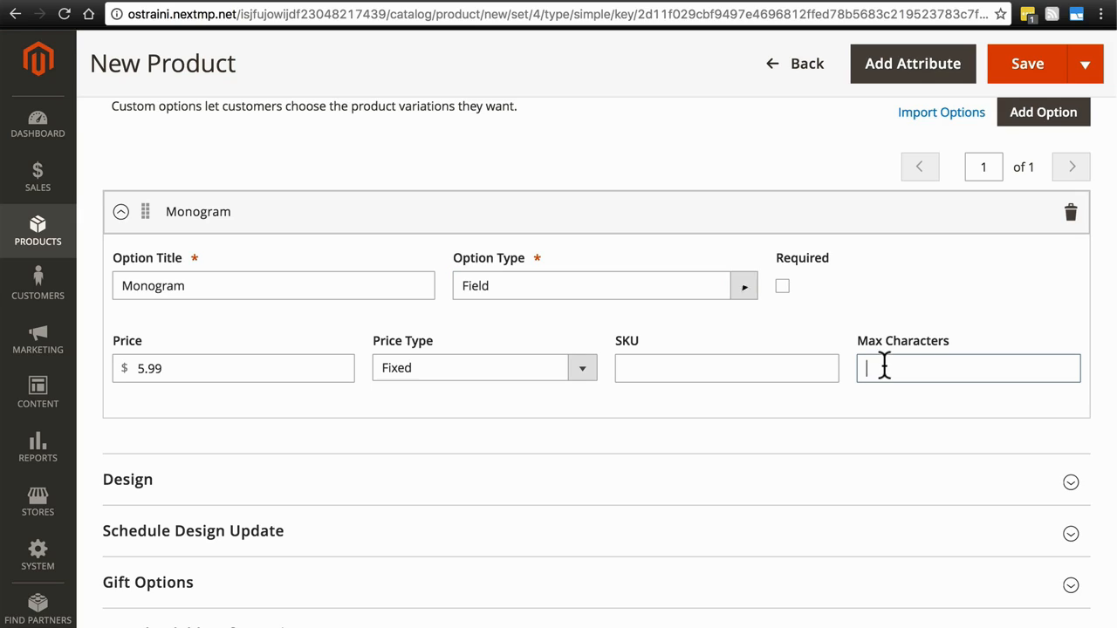
text(3)
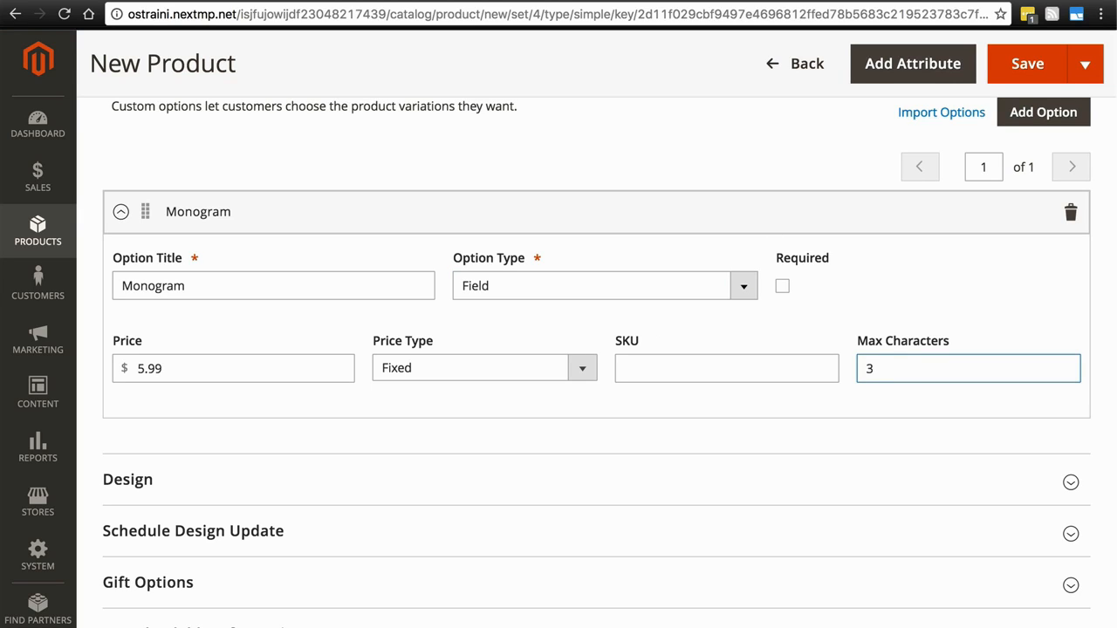
click(1026, 63)
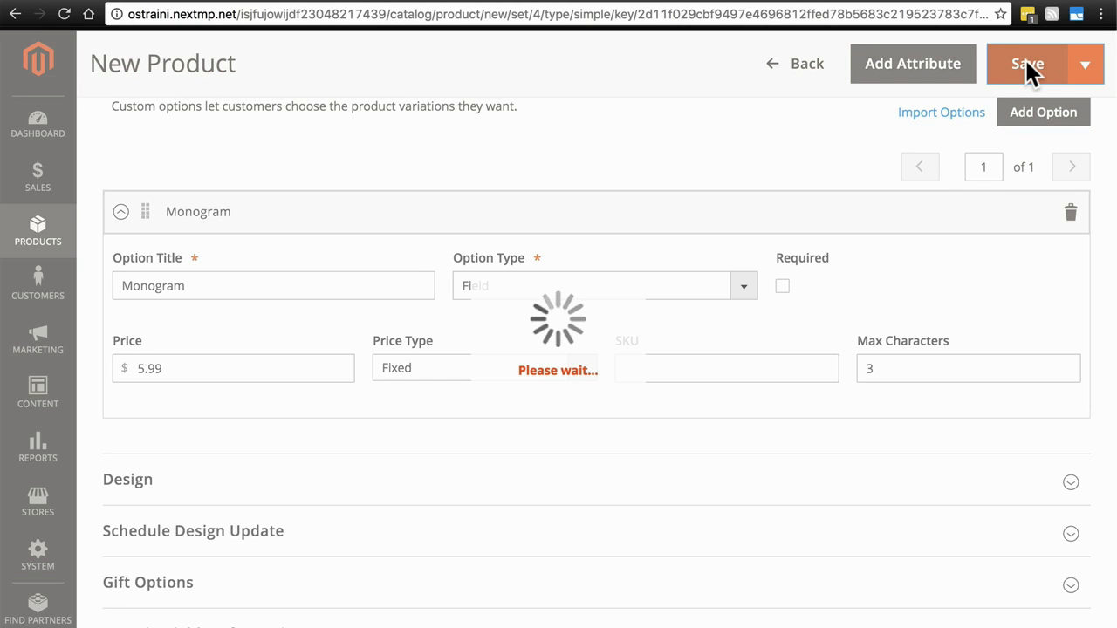
Step: Open the store's Customer View in a separate browser tab and switch to it
click(1016, 67)
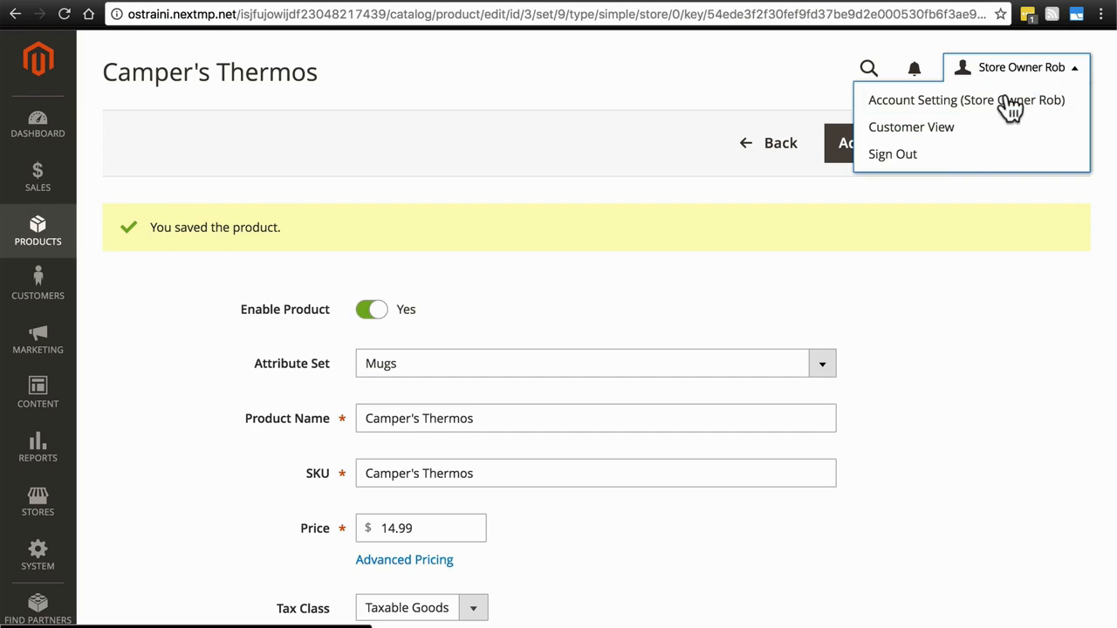
right_click(931, 126)
click(864, 137)
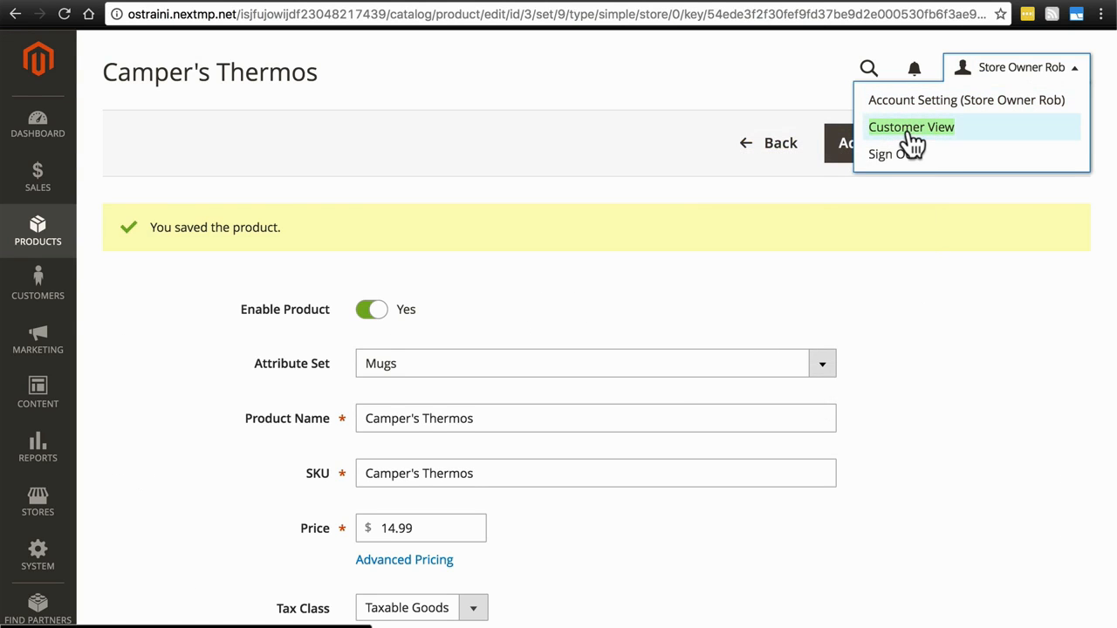
key(ctrl+Tab)
Step: Search the storefront for "thermos" and examine the Camper's Thermos product page down to its details
click(894, 106)
text(thermos)
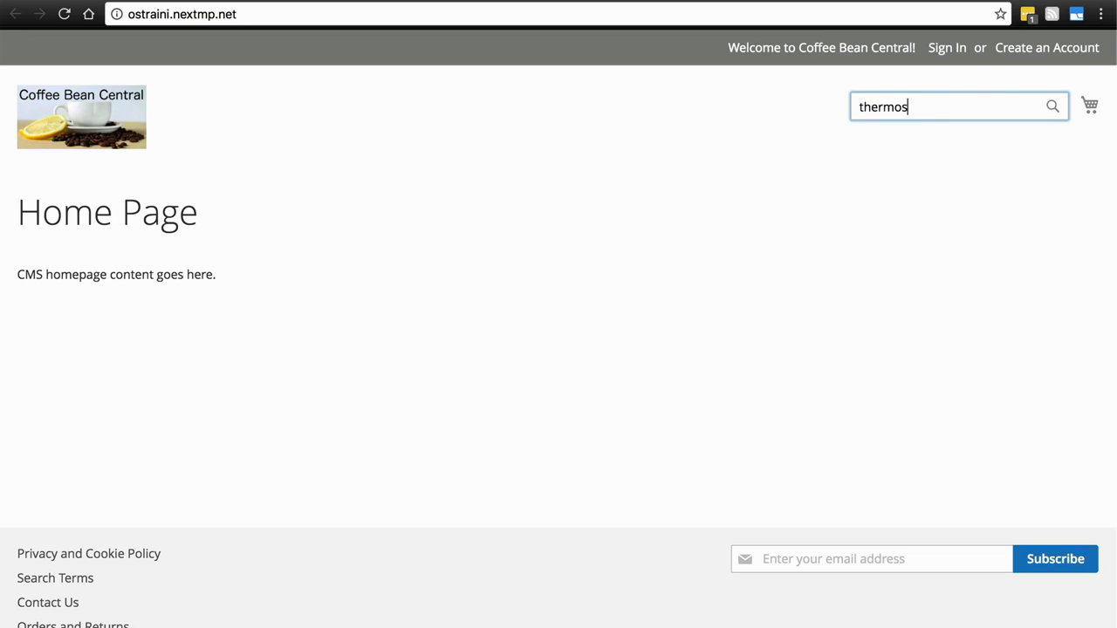
key(Return)
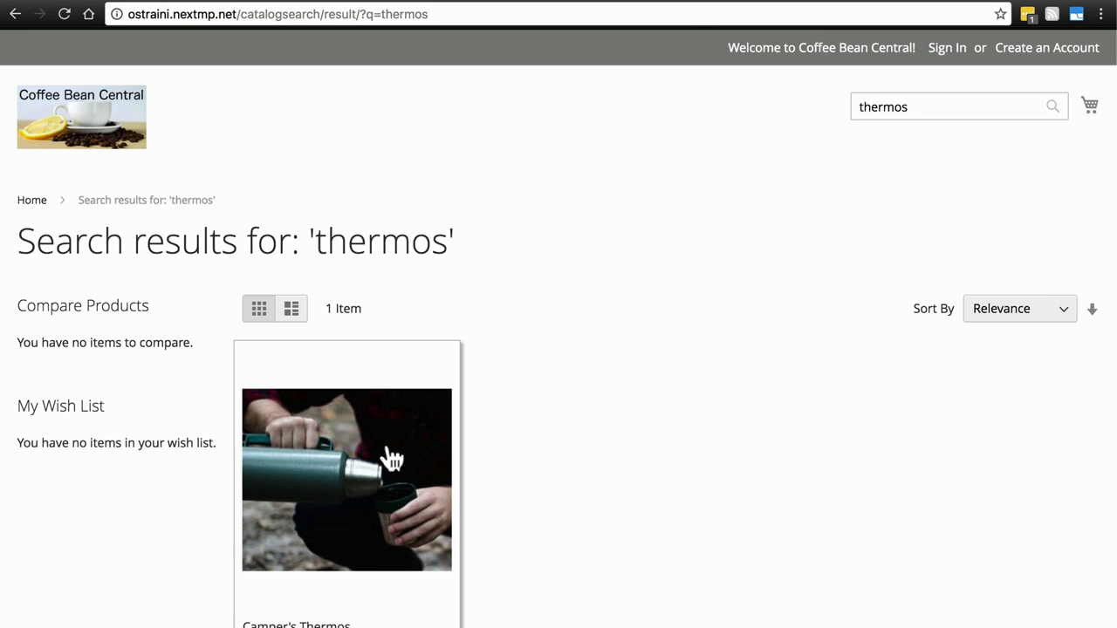
click(356, 467)
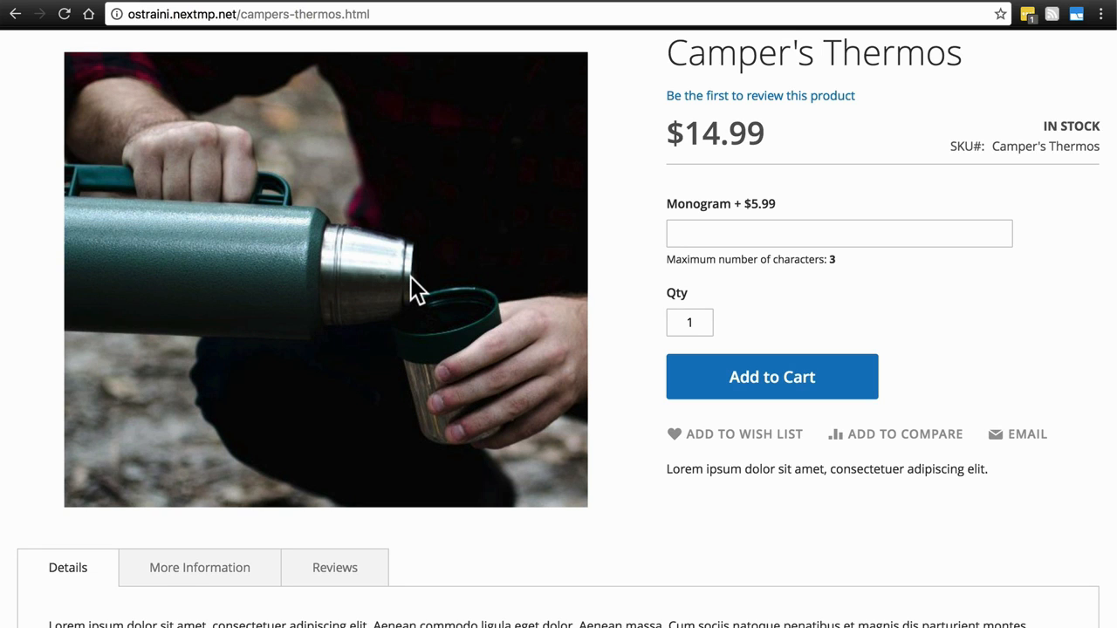
scroll(410, 276, down, 5)
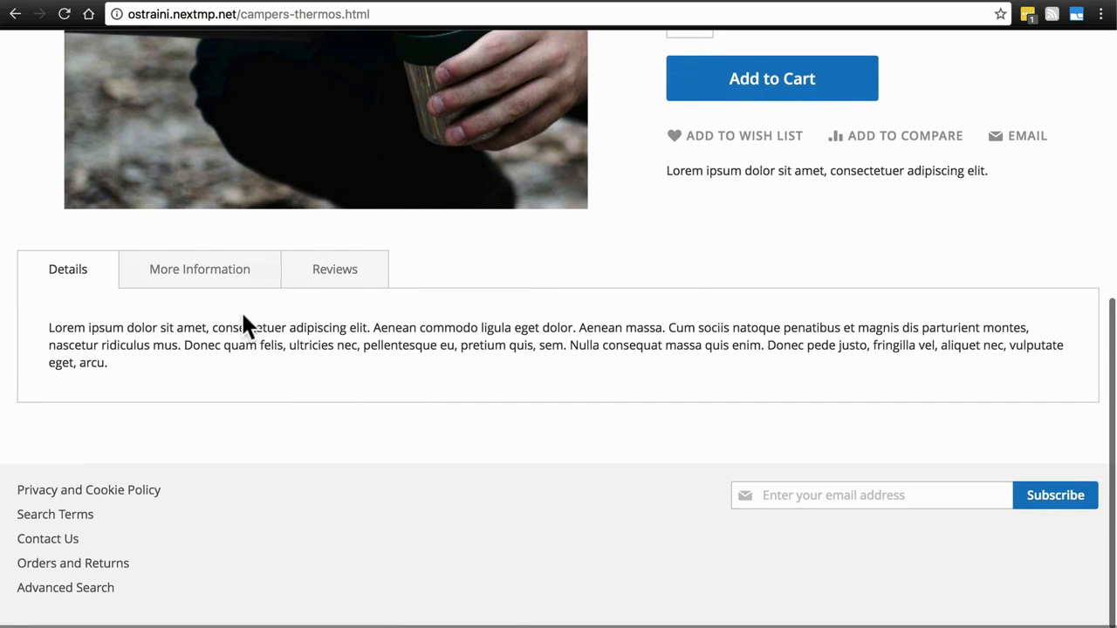
Step: View the More Information section of the Camper's Thermos page and return to its Details section
click(229, 278)
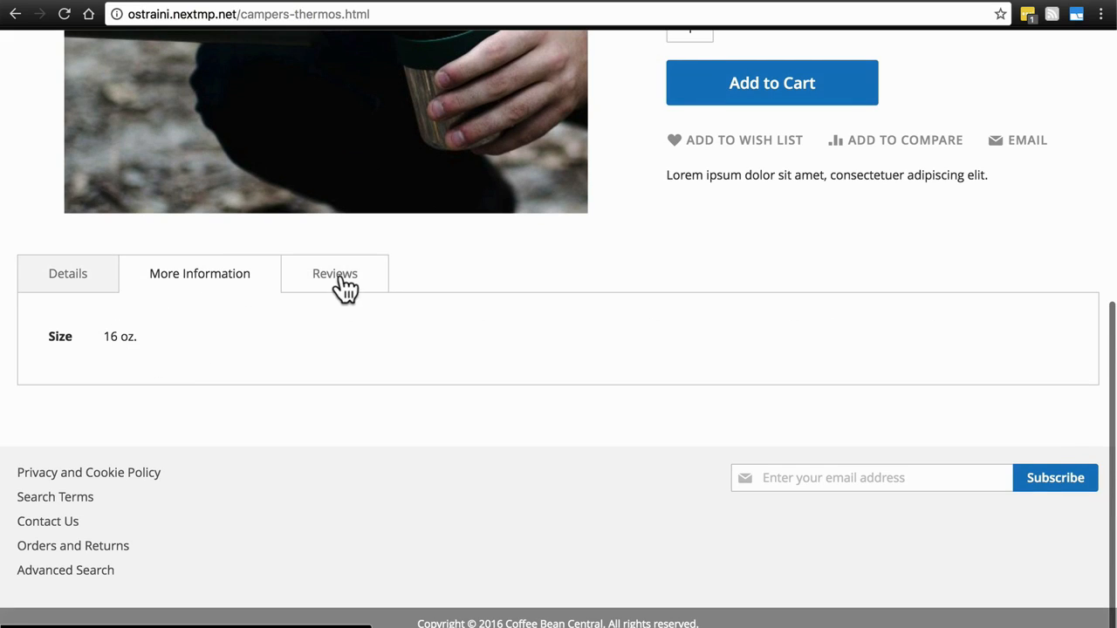
click(115, 288)
Step: Enter "RCR" as the Monogram text on the Camper's Thermos storefront page and apply it to the product price
scroll(598, 332, up, 5)
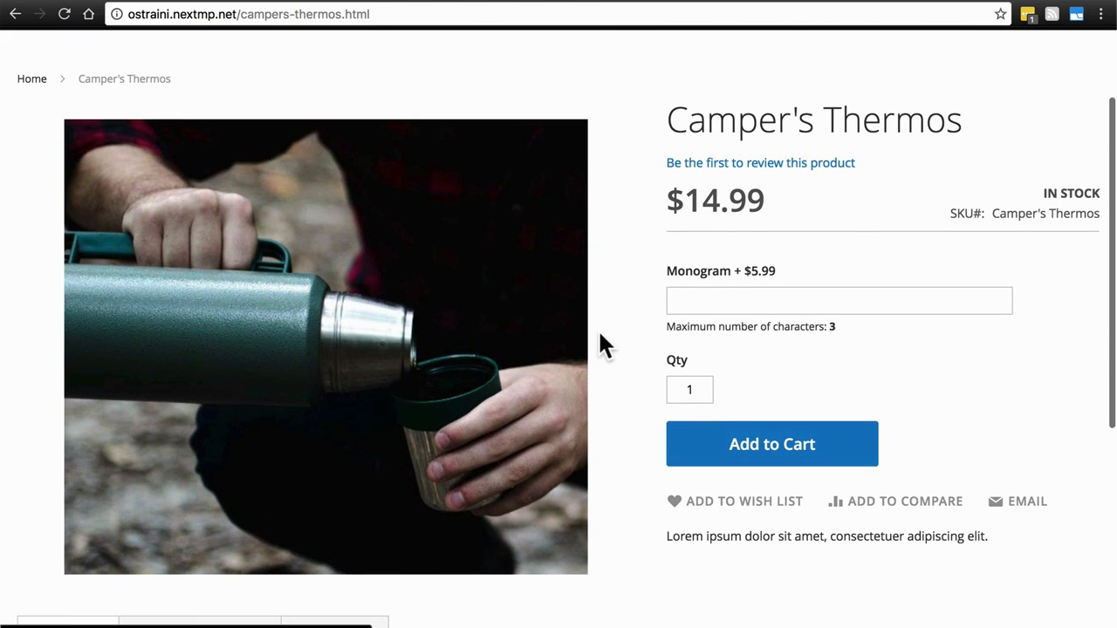
click(709, 301)
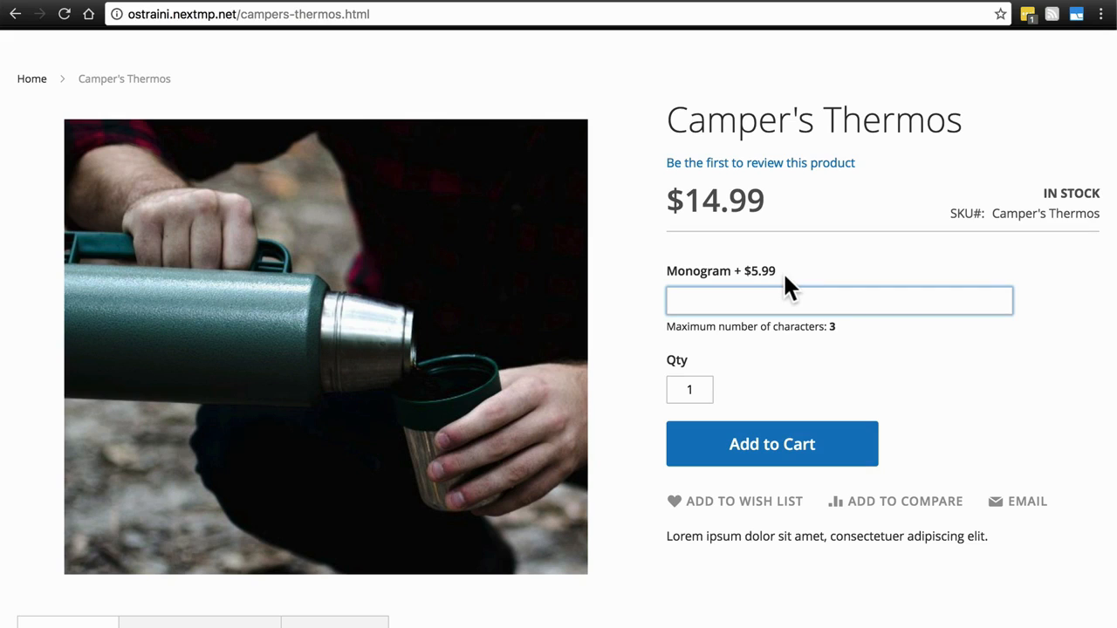
text(RCR)
click(776, 377)
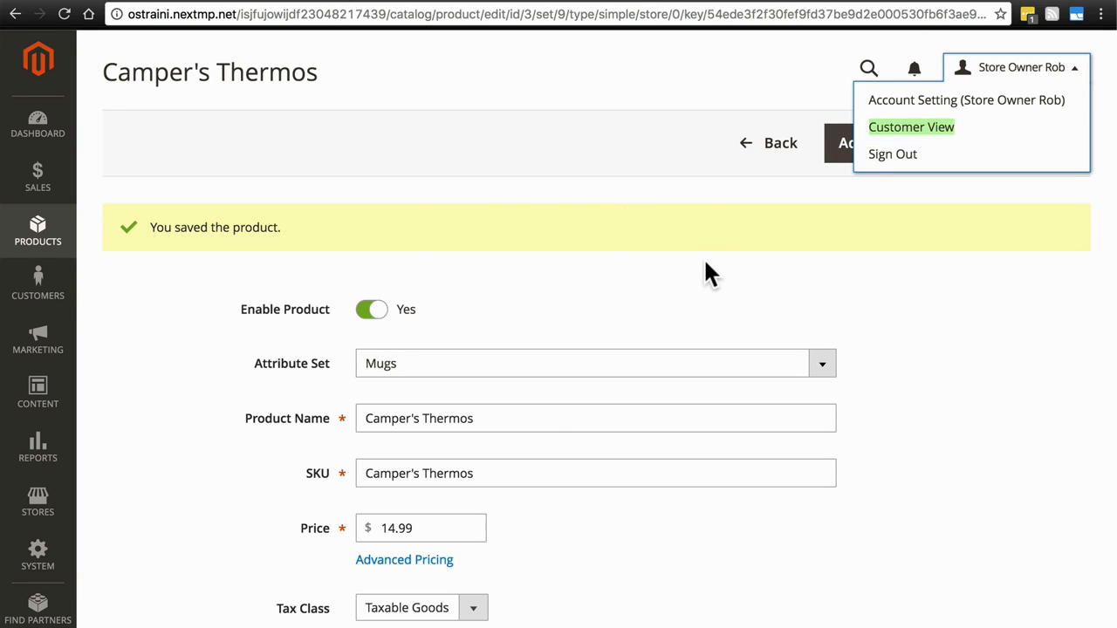
Step: Return to the Camper's Thermos edit page in the admin and expand Images And Videos to examine the product image
click(705, 263)
scroll(705, 263, down, 10)
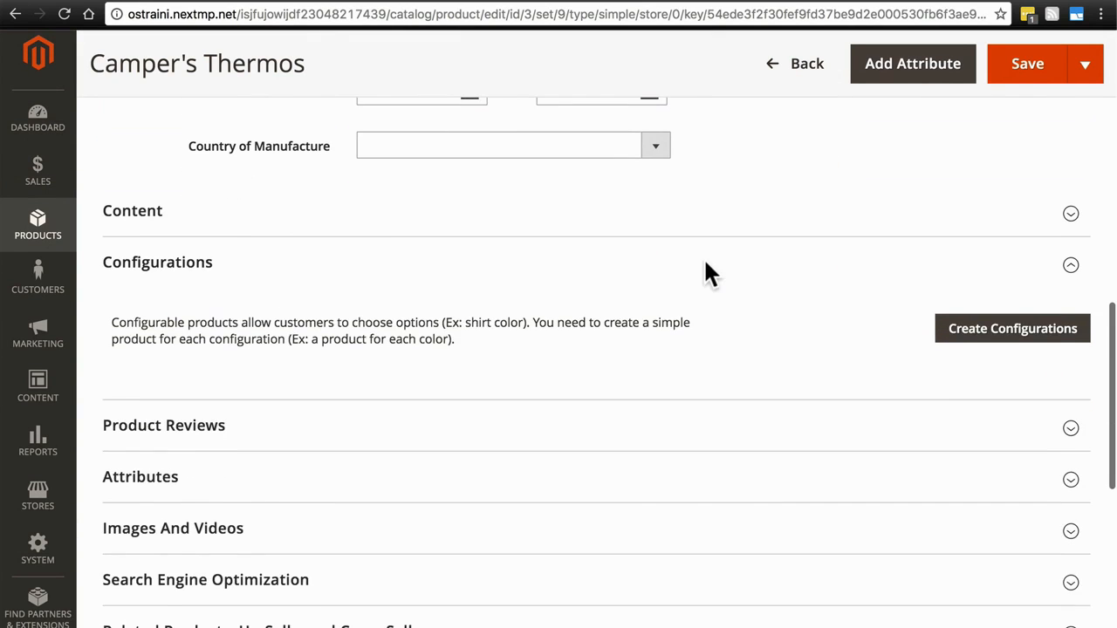
scroll(705, 264, down, 3)
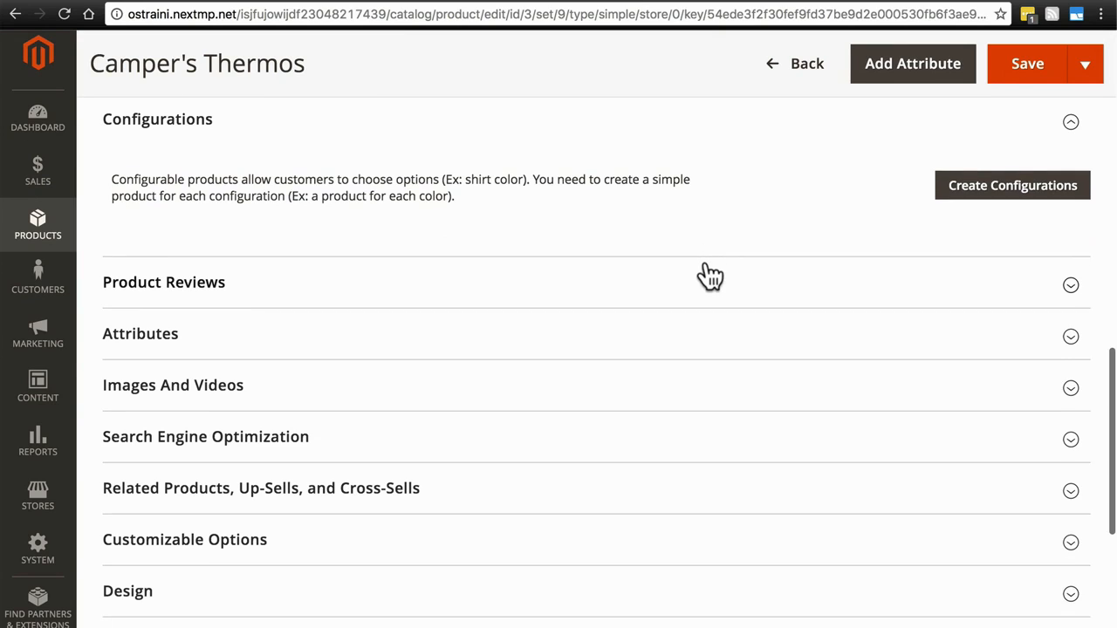
scroll(708, 275, down, 2)
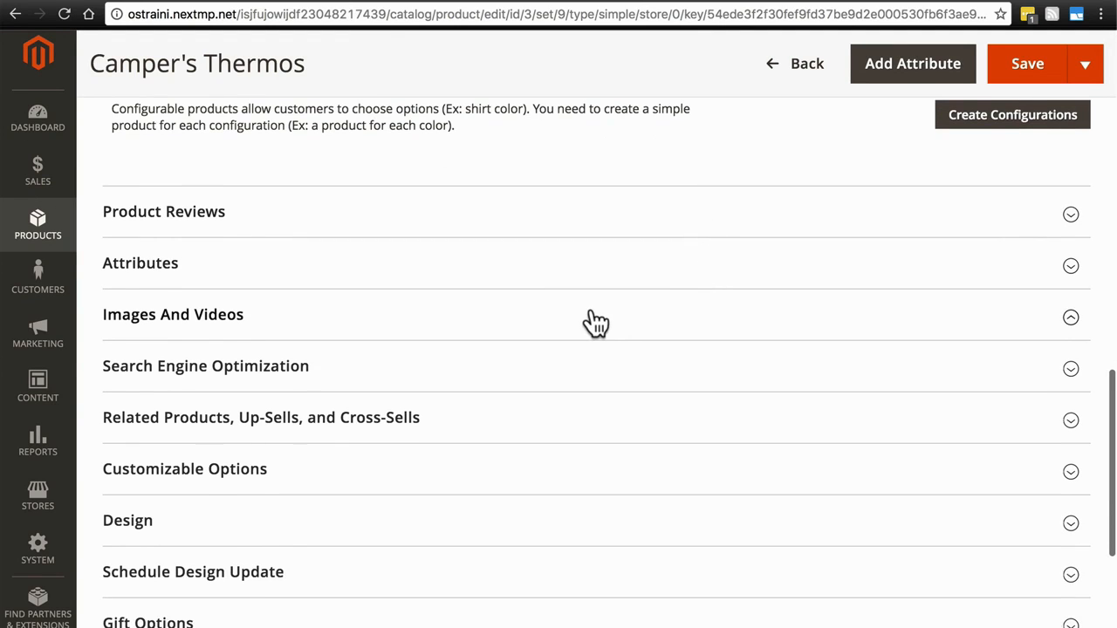
click(595, 323)
scroll(596, 323, down, 2)
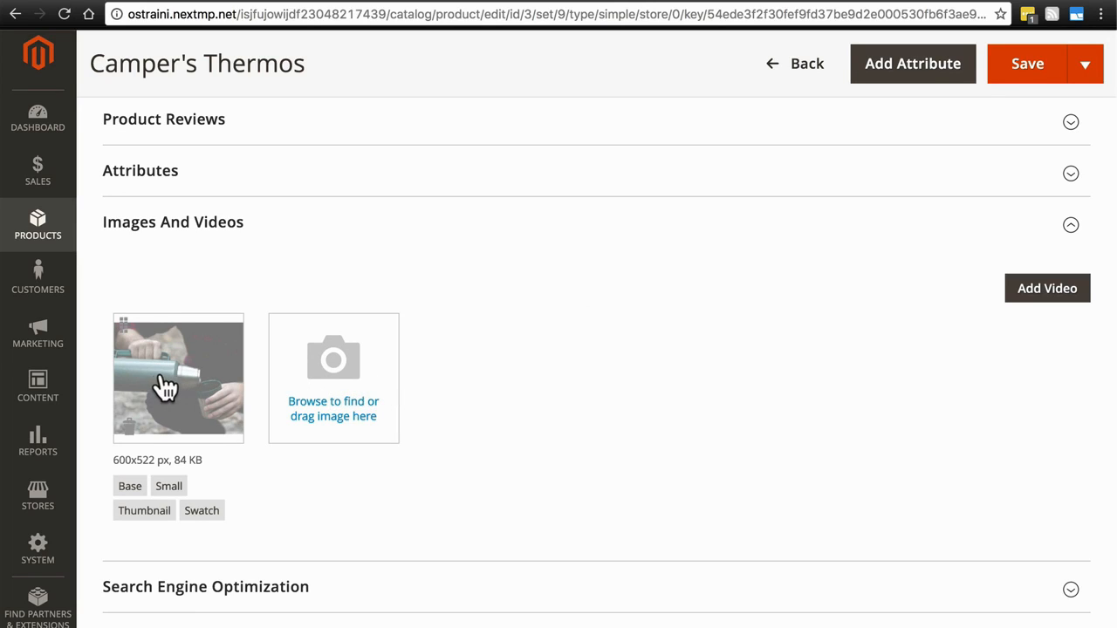
Step: Switch back to the storefront product page and examine its main image area and the space below it
click(353, 0)
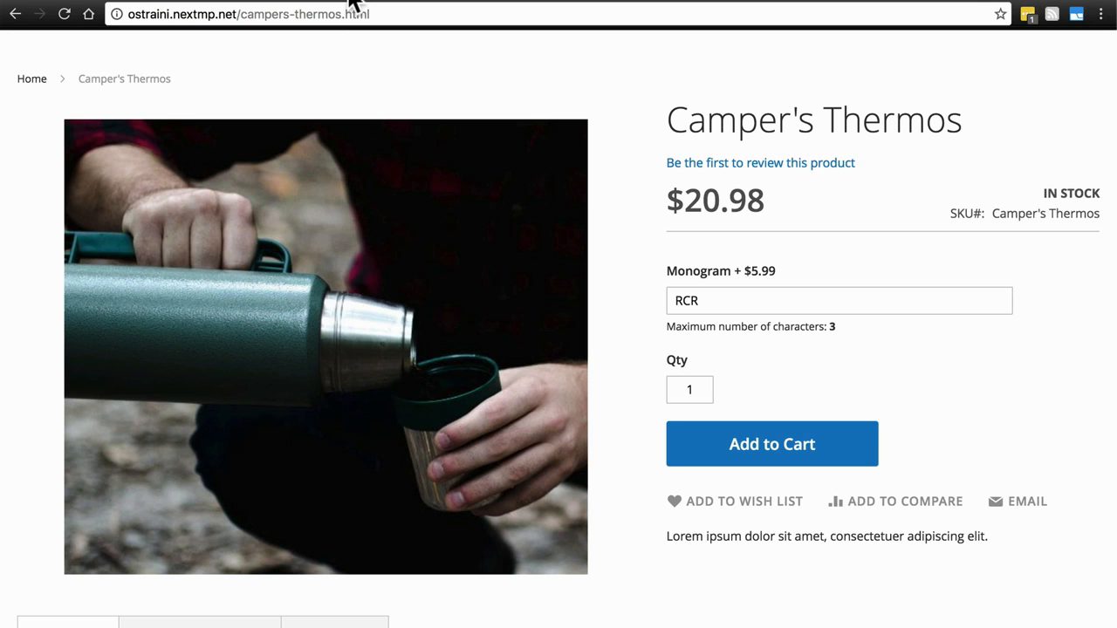
scroll(407, 298, down, 2)
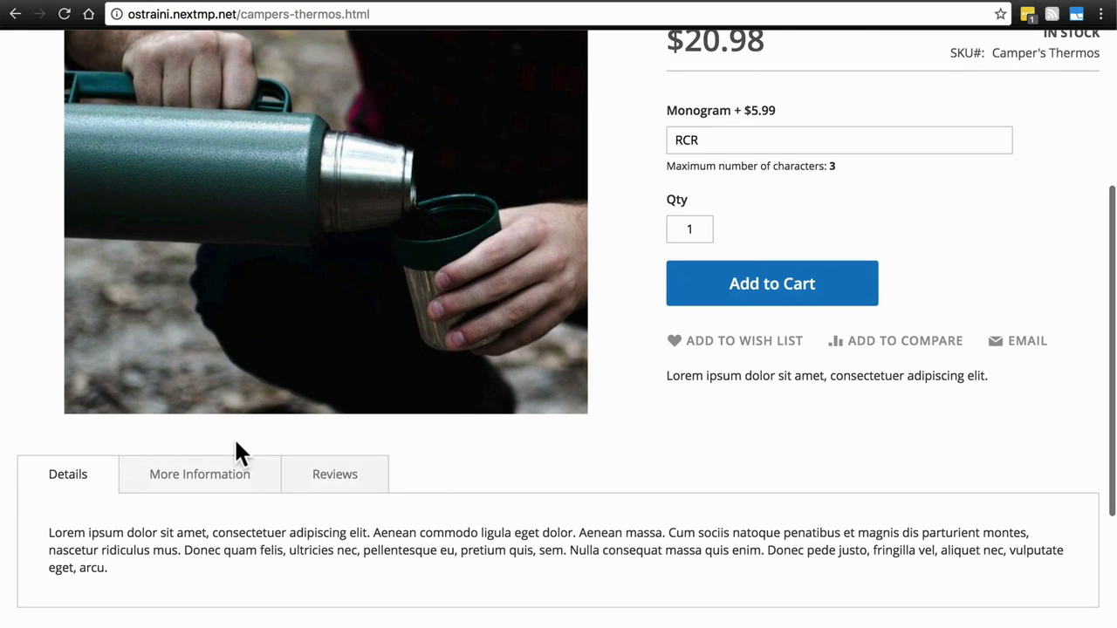
scroll(184, 439, up, 1)
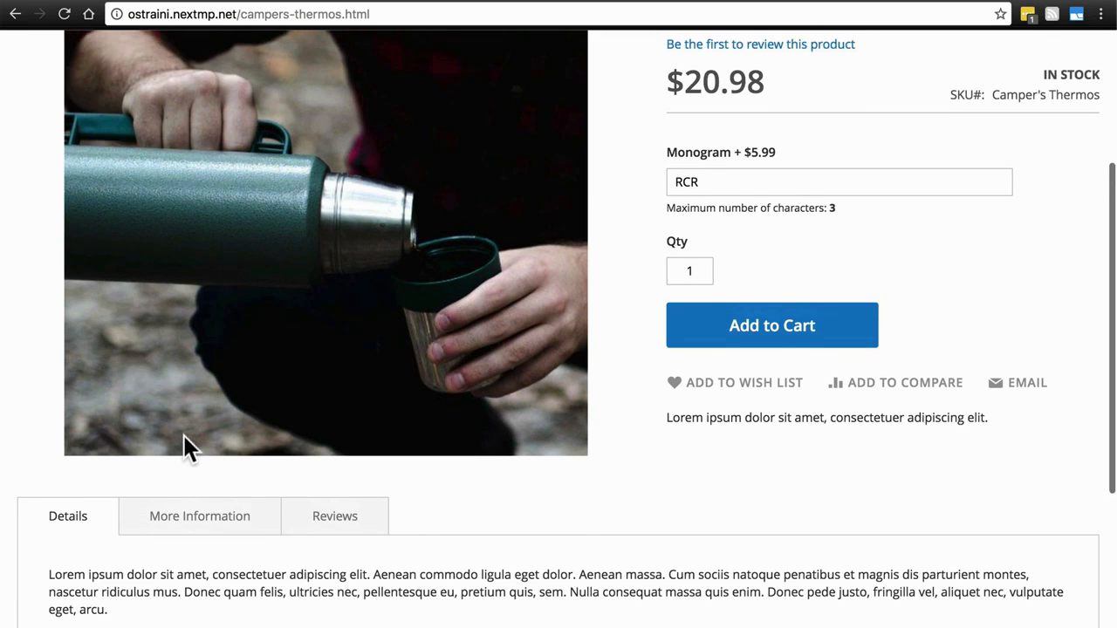
scroll(210, 349, down, 2)
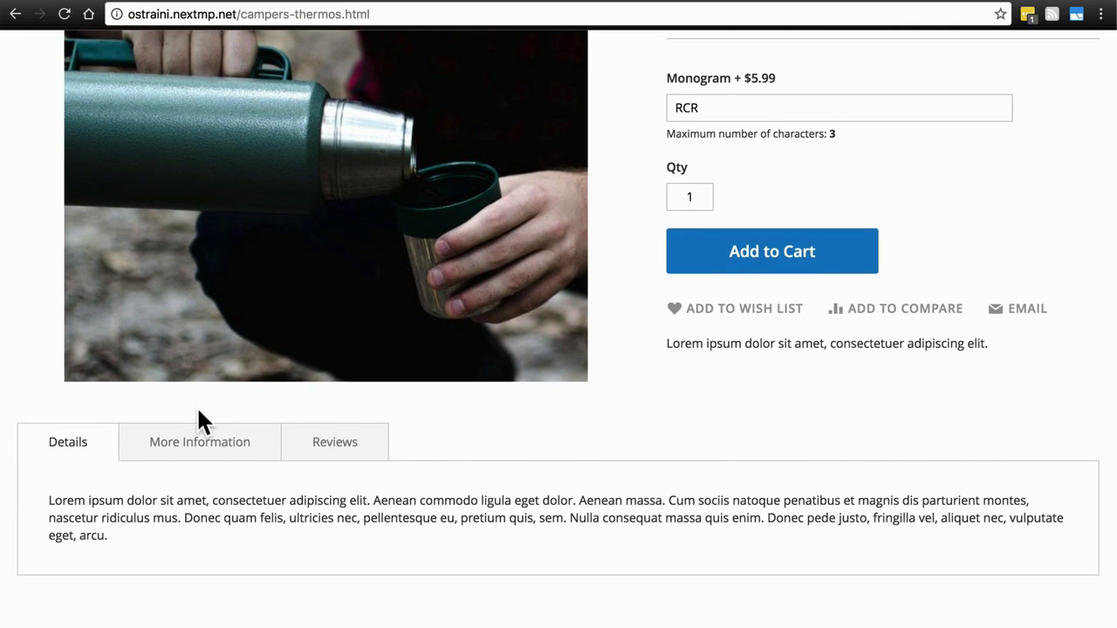
scroll(224, 262, up, 3)
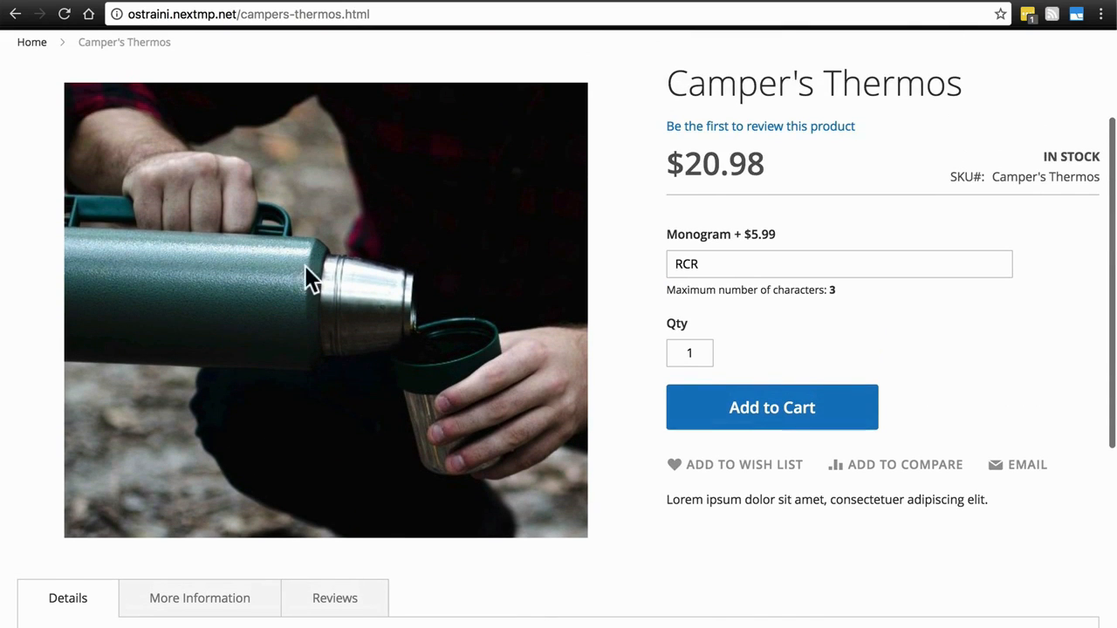